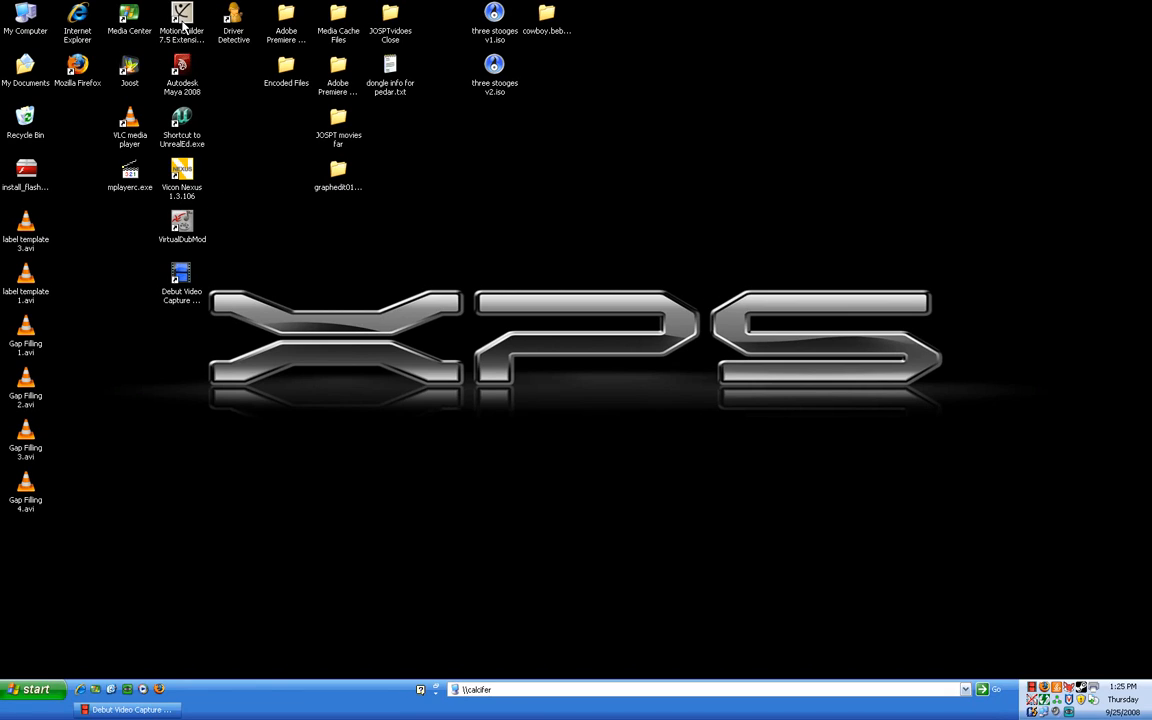
# Launch MotionBuilder 7.5 Extension 2 and dismiss its welcome window.
pyautogui.doubleClick(183, 27)
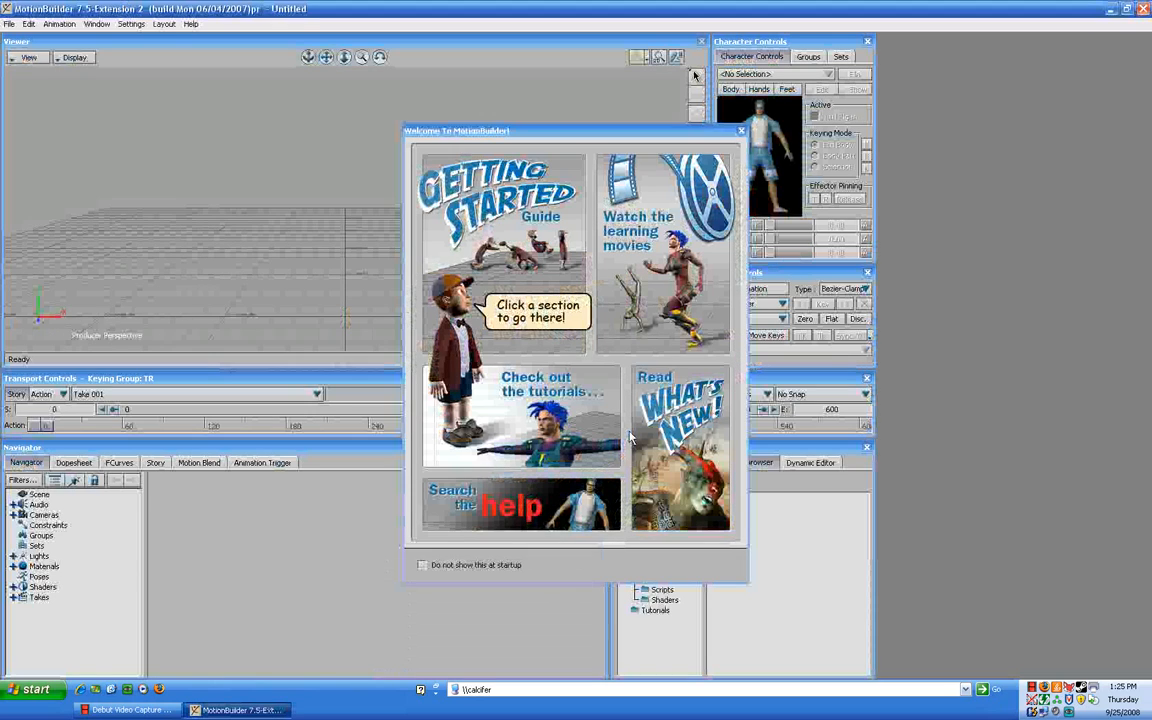
pyautogui.moveTo(577, 132); pyautogui.dragTo(572, 146)
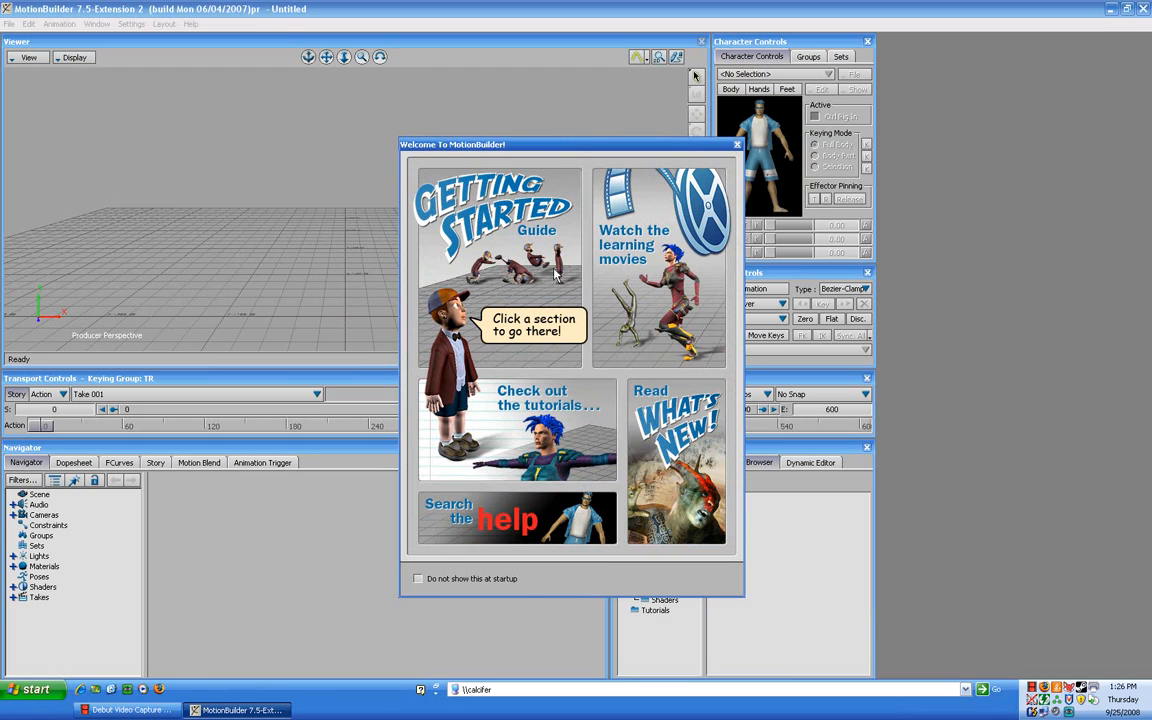
pyautogui.click(737, 144)
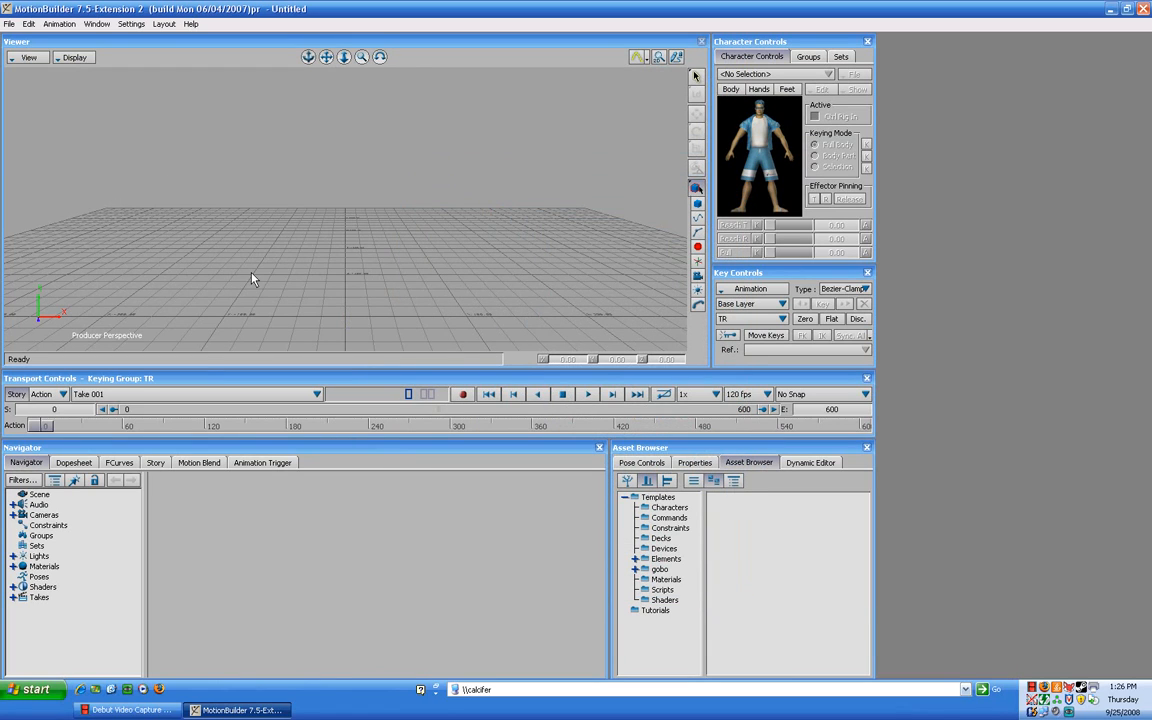
# Start a file import and browse to the Session 1 folder in My Documents under Vicon, Intro to MoCap 2008.
pyautogui.click(9, 24)
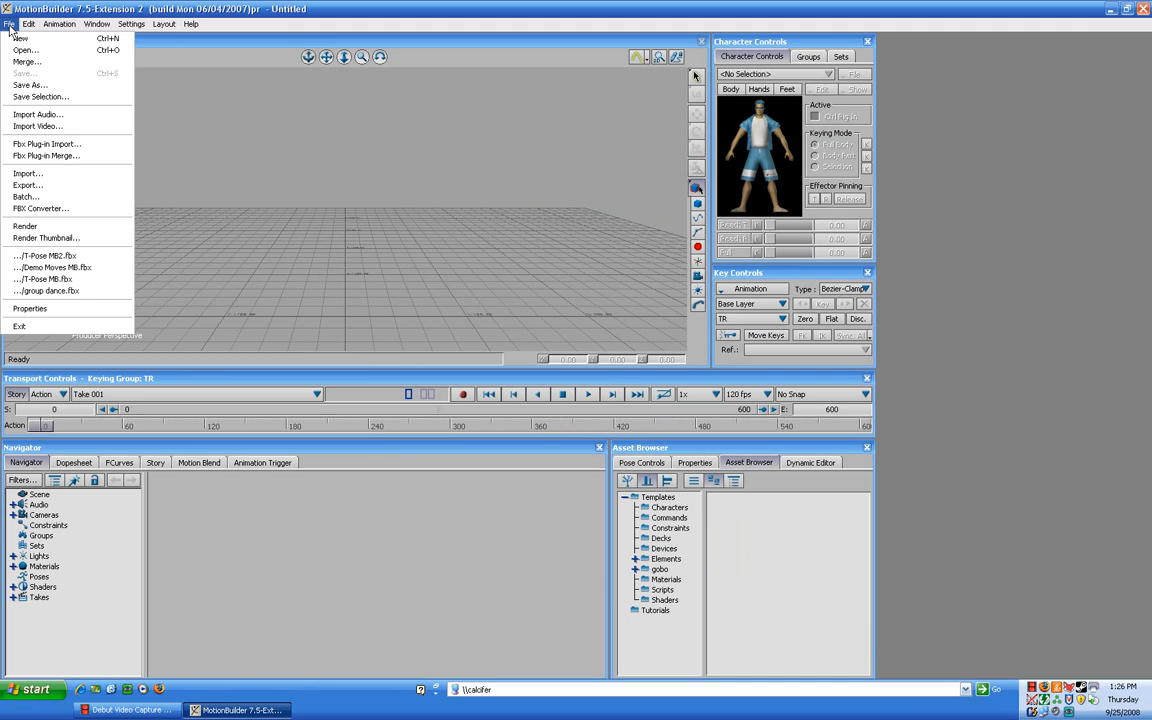
pyautogui.click(57, 174)
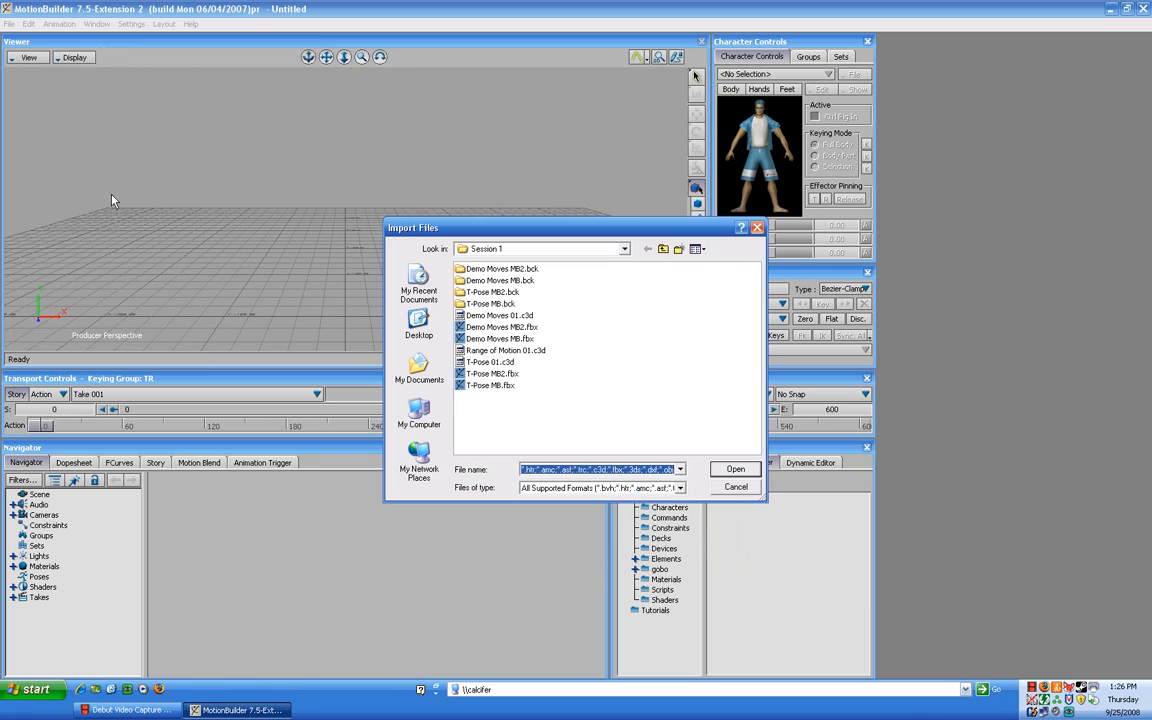
pyautogui.click(624, 249)
pyautogui.click(624, 250)
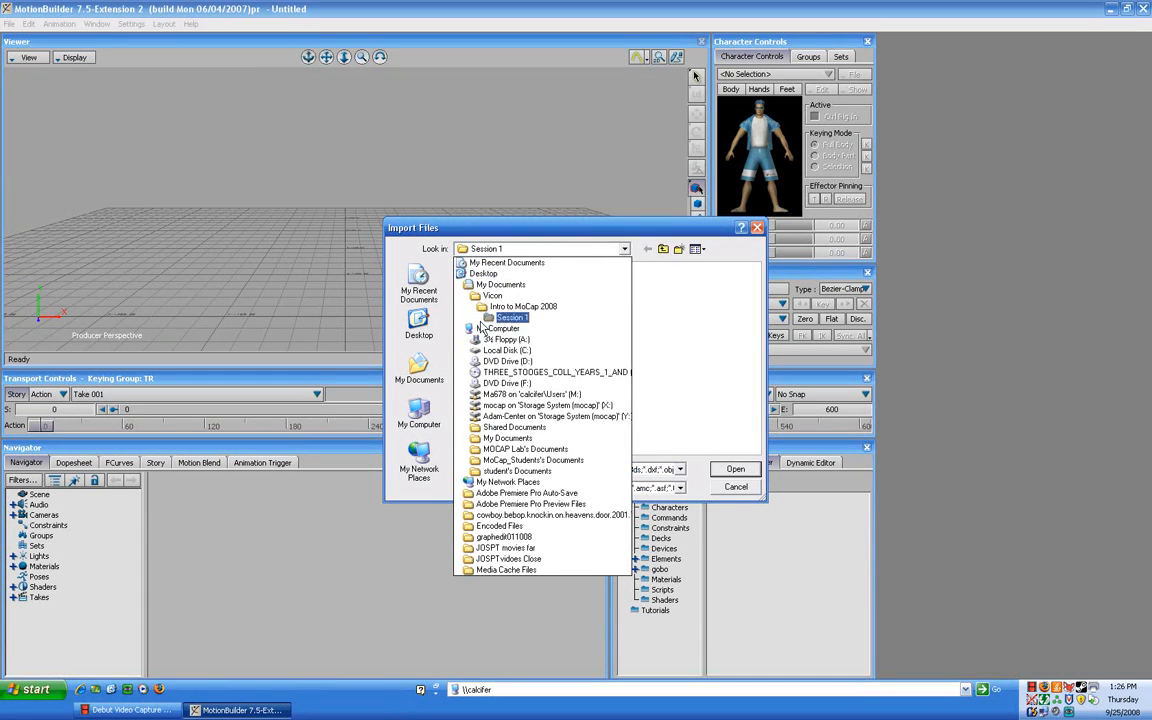
pyautogui.click(413, 375)
pyautogui.click(413, 375)
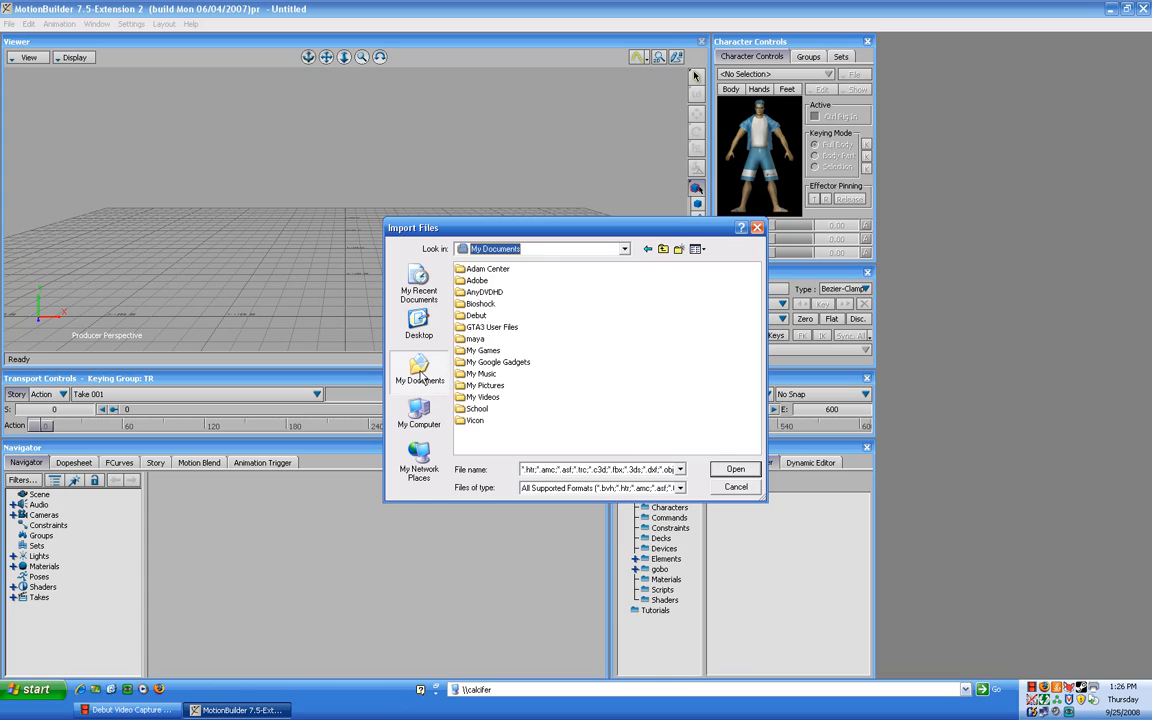
pyautogui.doubleClick(475, 422)
pyautogui.doubleClick(484, 270)
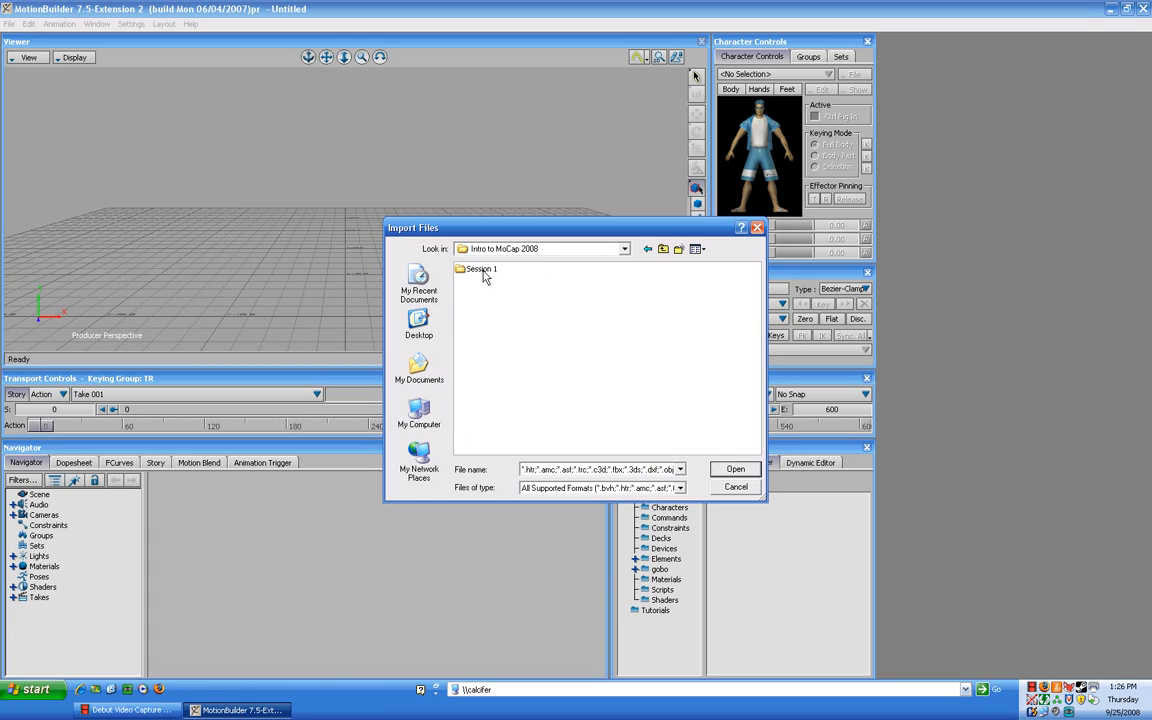
pyautogui.doubleClick(482, 270)
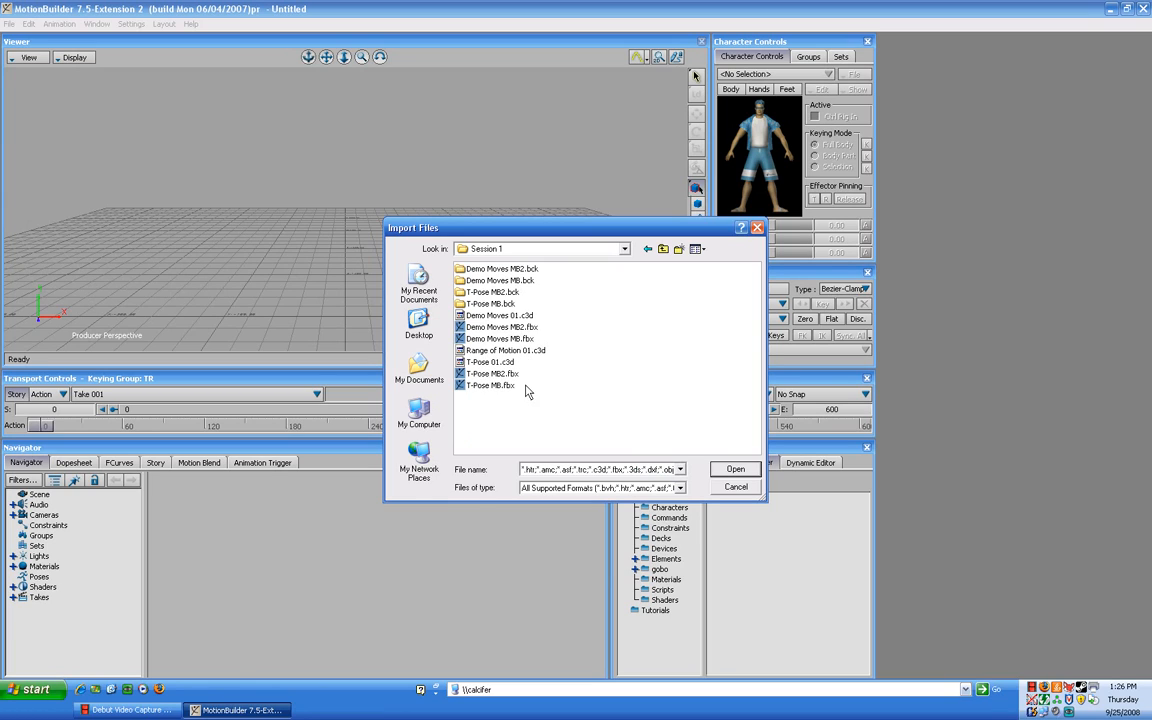
# Import T-Pose 01.c3d as a new take, creating optical segments and keeping the actor prefix.
pyautogui.click(527, 351)
pyautogui.click(505, 316)
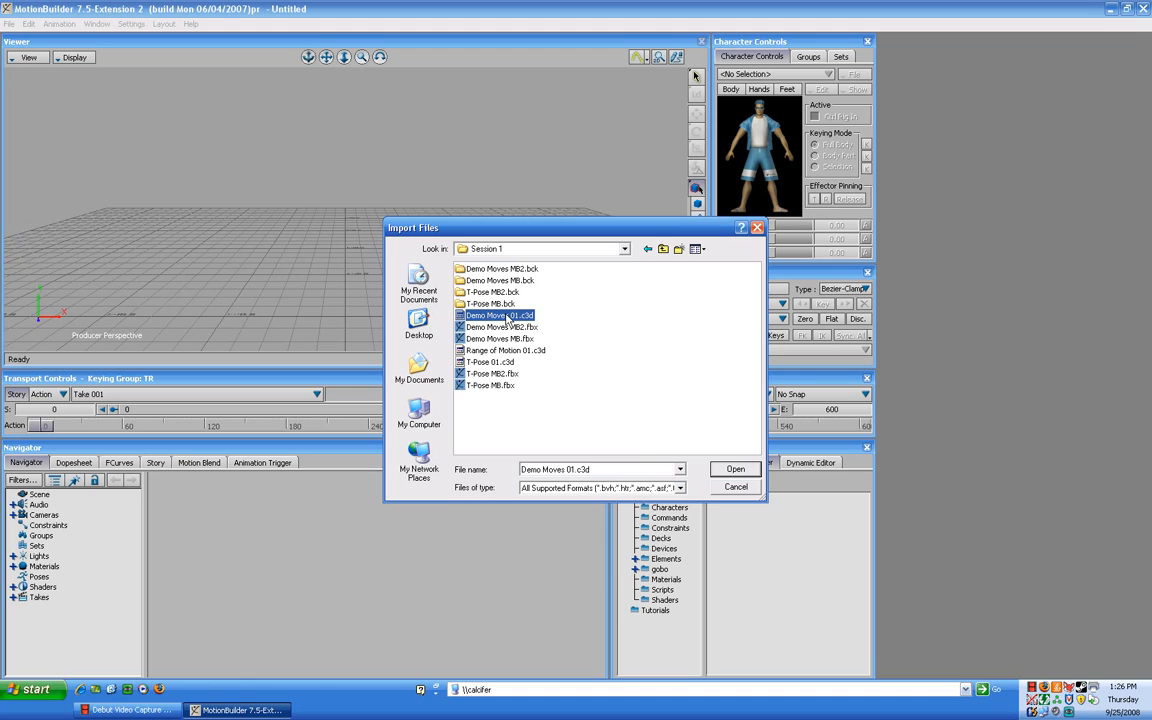
pyautogui.click(510, 362)
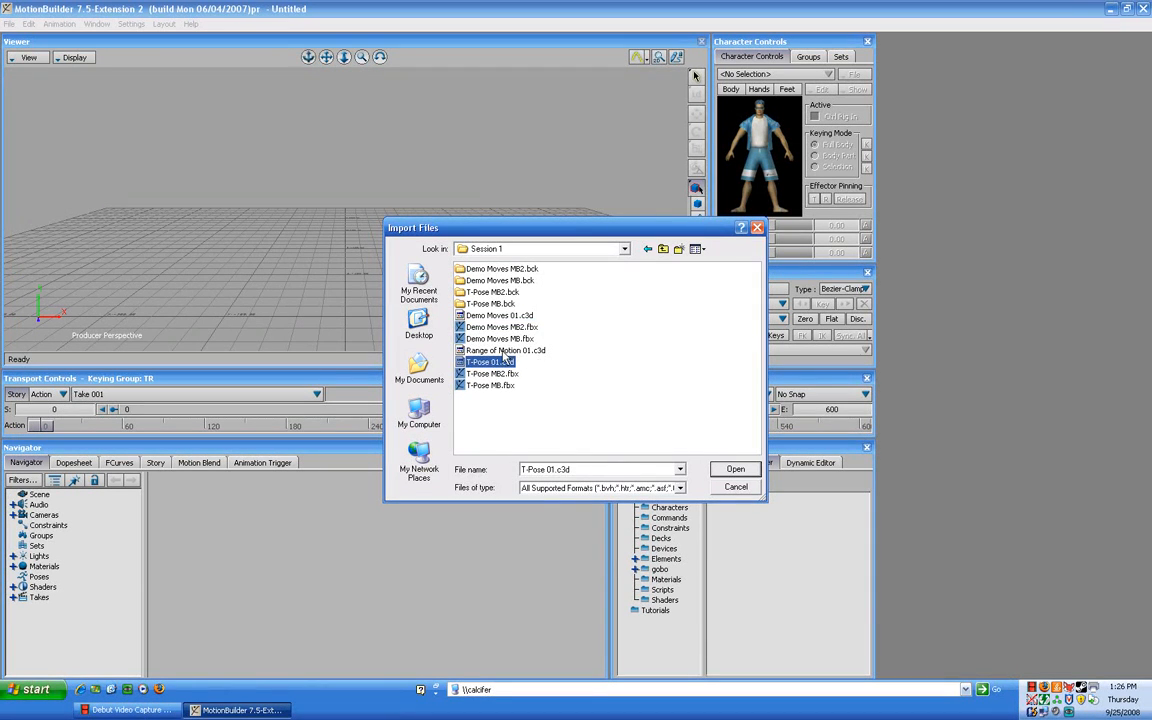
pyautogui.click(505, 351)
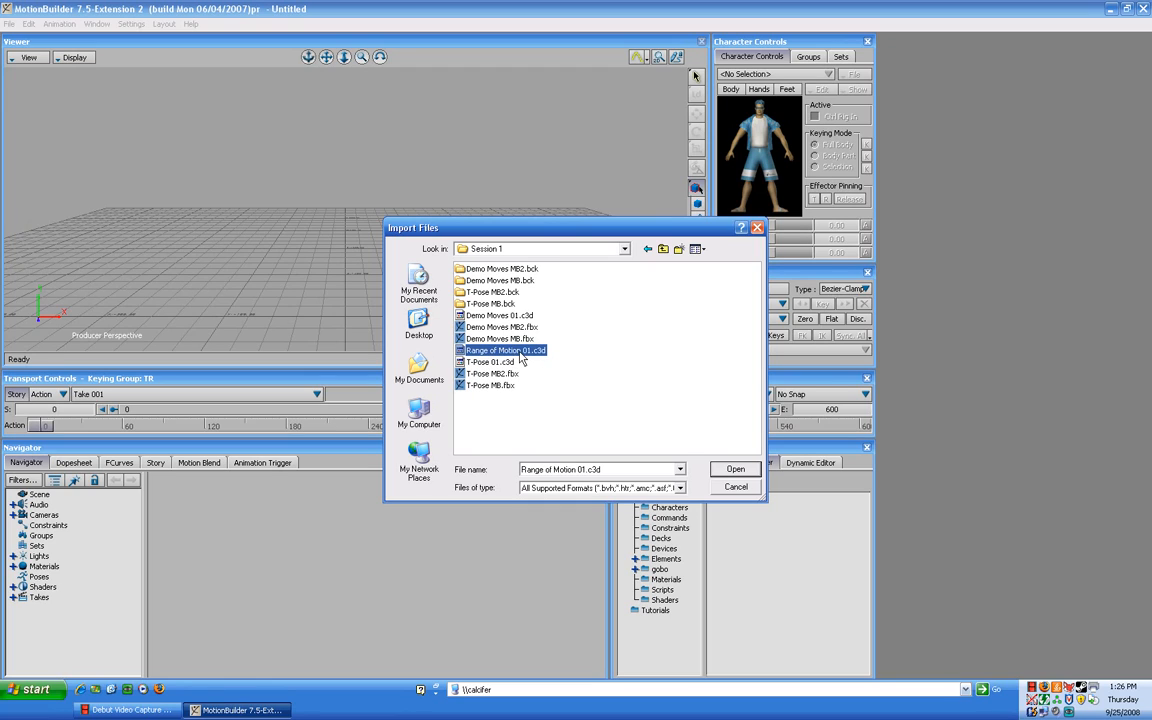
pyautogui.click(490, 362)
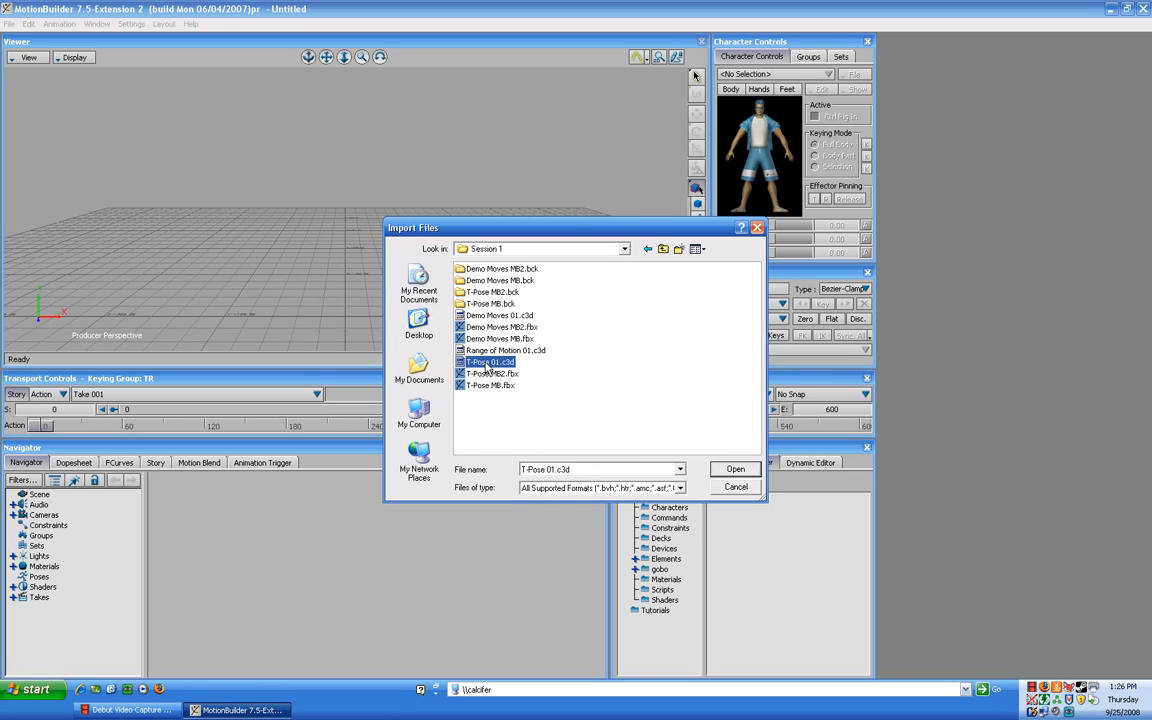
pyautogui.click(733, 469)
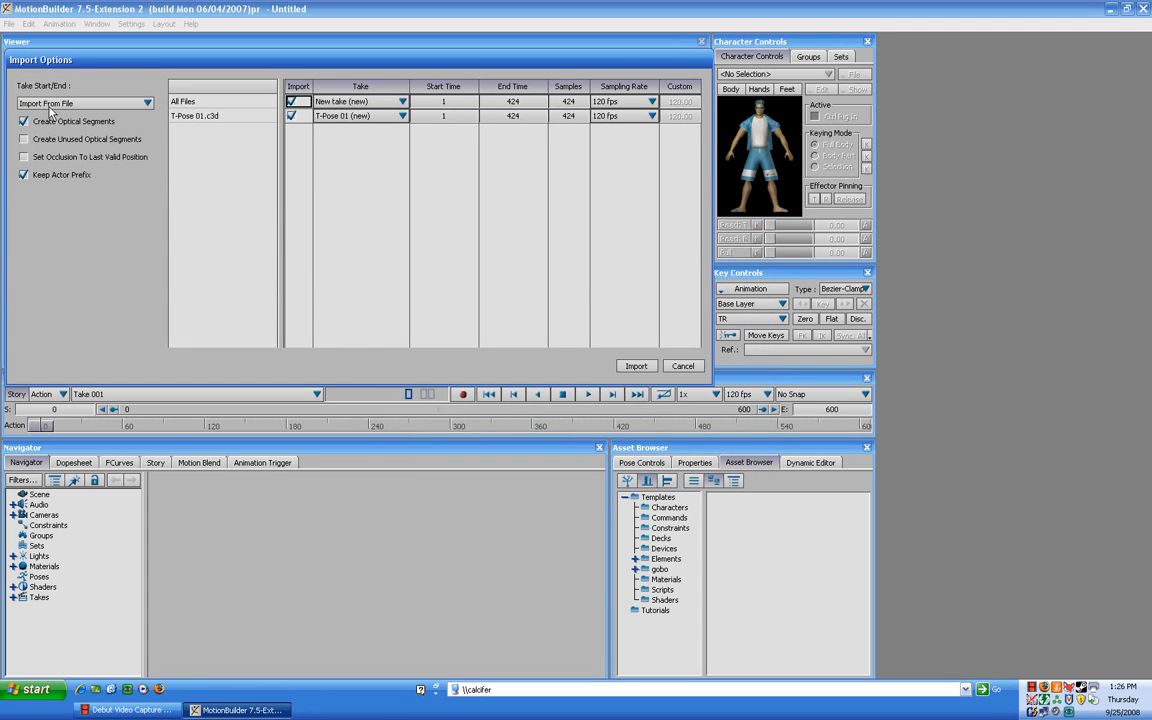
pyautogui.click(24, 139)
pyautogui.click(24, 139)
pyautogui.click(637, 367)
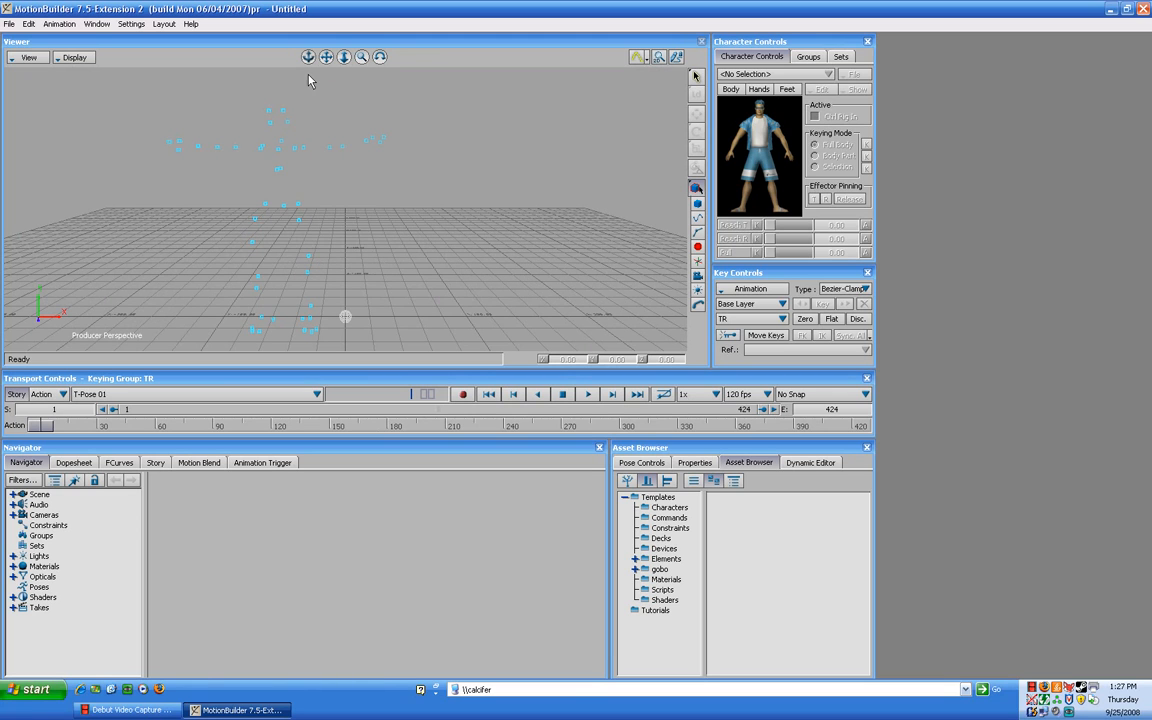
# Set the keyboard configuration to Maya.
pyautogui.moveTo(308, 57)
pyautogui.mouseDown()
pyautogui.moveTo(365, 70)
pyautogui.moveTo(366, 60)
pyautogui.moveTo(346, 61)
pyautogui.mouseUp()
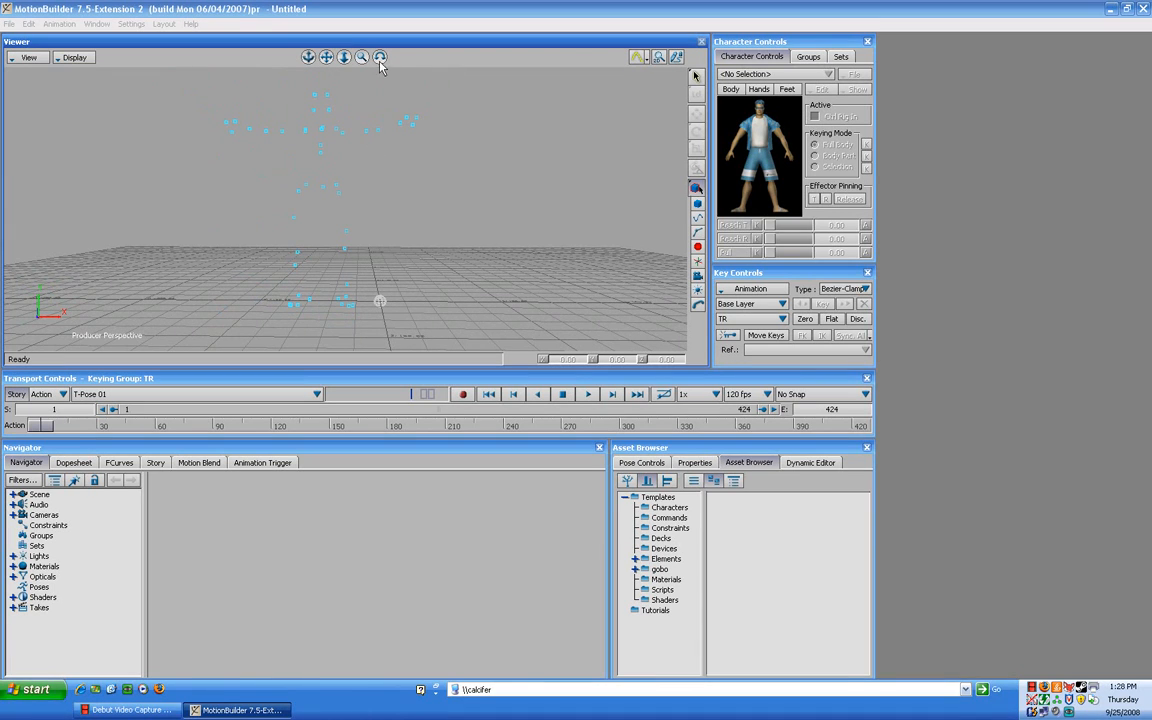
pyautogui.moveTo(381, 60); pyautogui.dragTo(381, 56)
pyautogui.click(131, 24)
pyautogui.moveTo(134, 55)
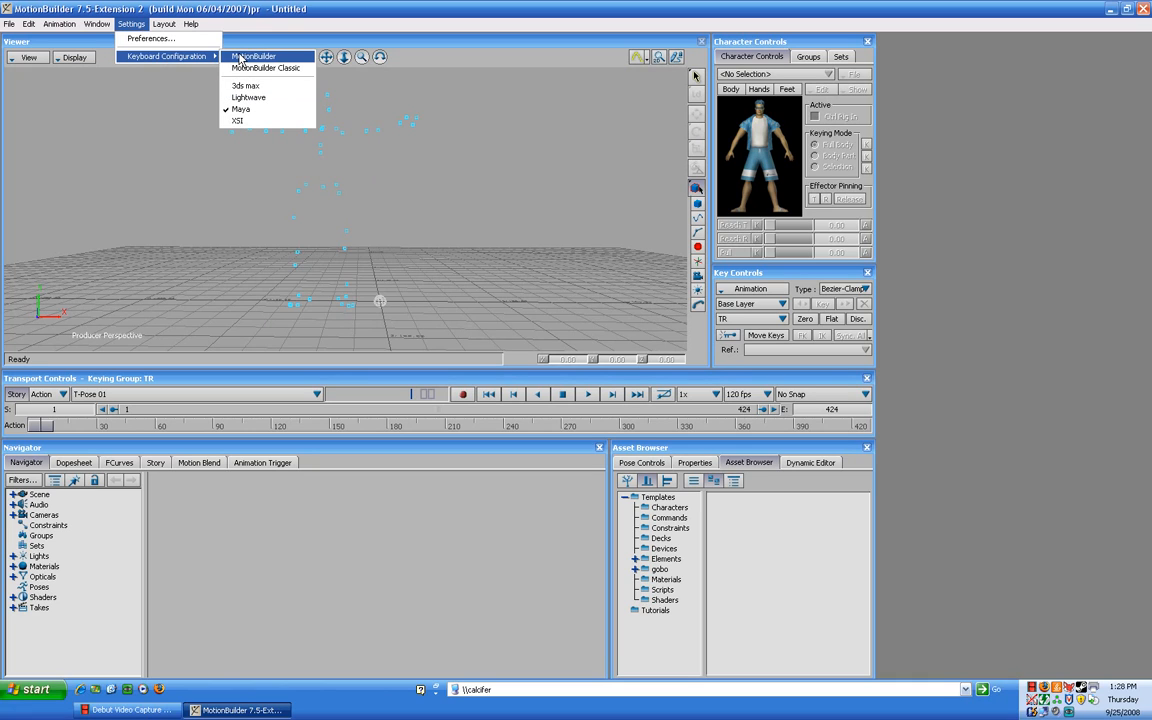
pyautogui.click(240, 110)
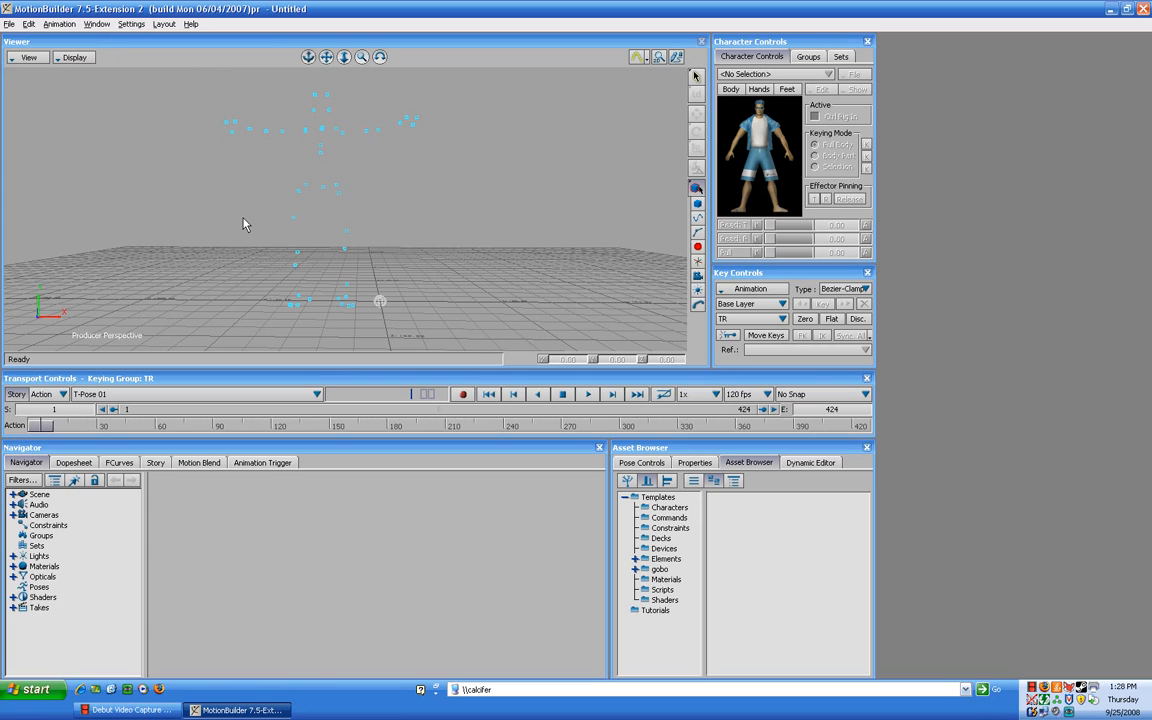
pyautogui.keyDown('ctrl'); pyautogui.keyDown('shift'); pyautogui.moveTo(244, 219); pyautogui.dragTo(202, 216); pyautogui.keyUp('shift'); pyautogui.keyUp('ctrl')
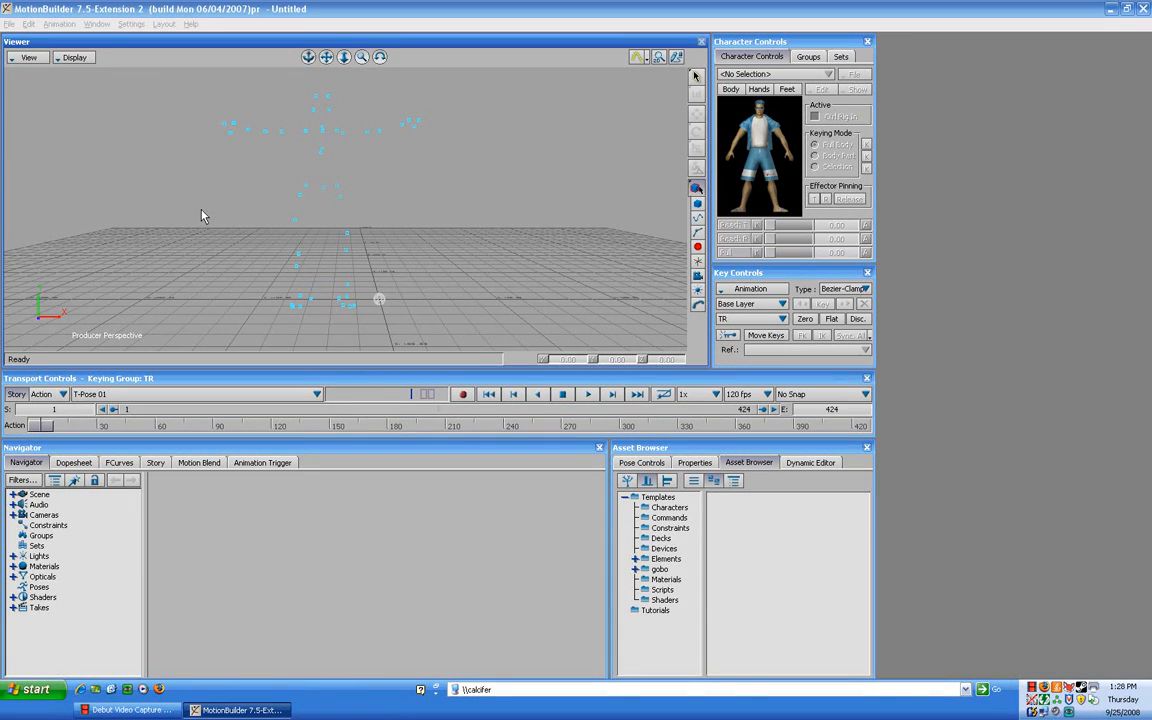
pyautogui.keyDown('ctrl'); pyautogui.keyDown('shift'); pyautogui.moveTo(202, 216); pyautogui.dragTo(268, 242); pyautogui.keyUp('shift'); pyautogui.keyUp('ctrl')
pyautogui.moveTo(197, 246)
pyautogui.keyDown('shift'); pyautogui.mouseDown()
pyautogui.moveTo(224, 220)
pyautogui.moveTo(211, 219)
pyautogui.mouseUp(); pyautogui.keyUp('shift')
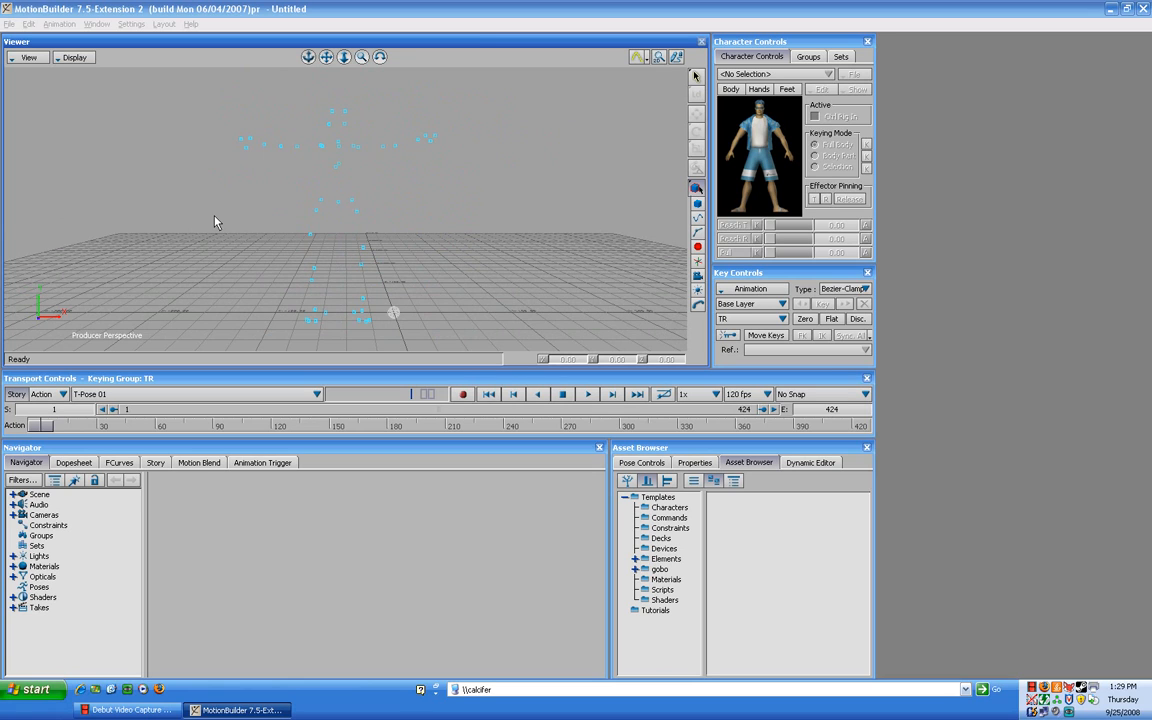
pyautogui.moveTo(214, 216)
pyautogui.keyDown('ctrl'); pyautogui.mouseDown()
pyautogui.moveTo(230, 143)
pyautogui.moveTo(221, 265)
pyautogui.moveTo(226, 134)
pyautogui.moveTo(221, 247)
pyautogui.moveTo(216, 201)
pyautogui.mouseUp(); pyautogui.keyUp('ctrl')
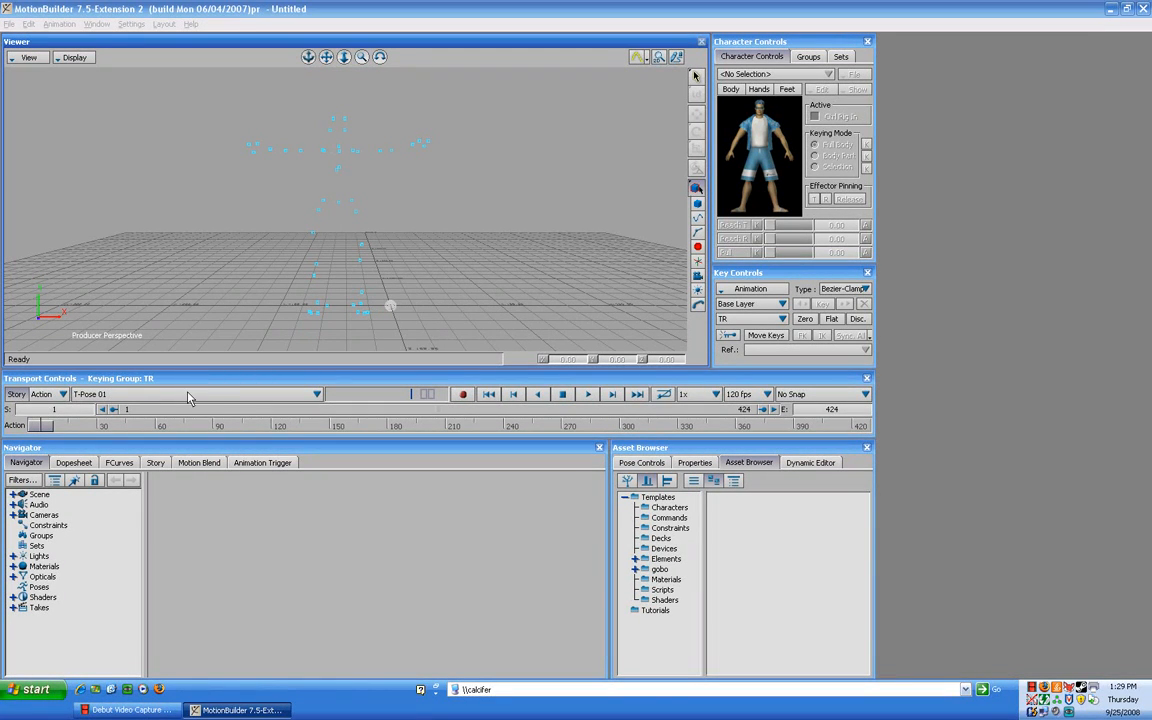
pyautogui.moveTo(44, 426); pyautogui.dragTo(22, 334)
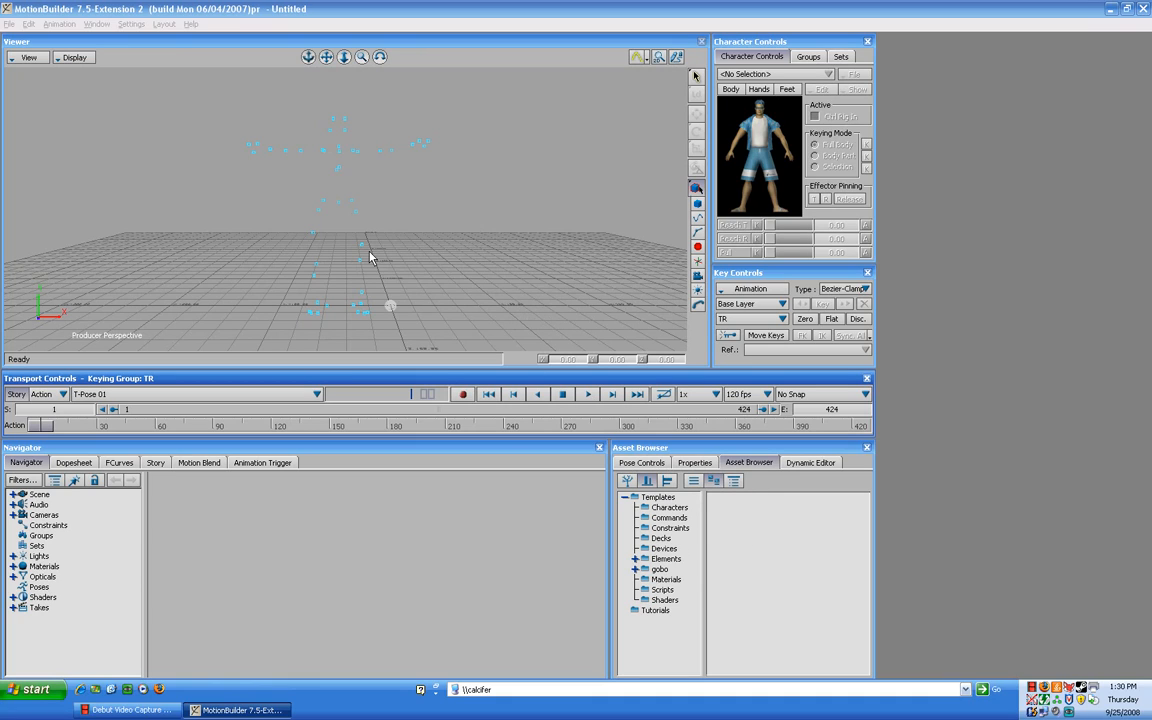
pyautogui.click(97, 23)
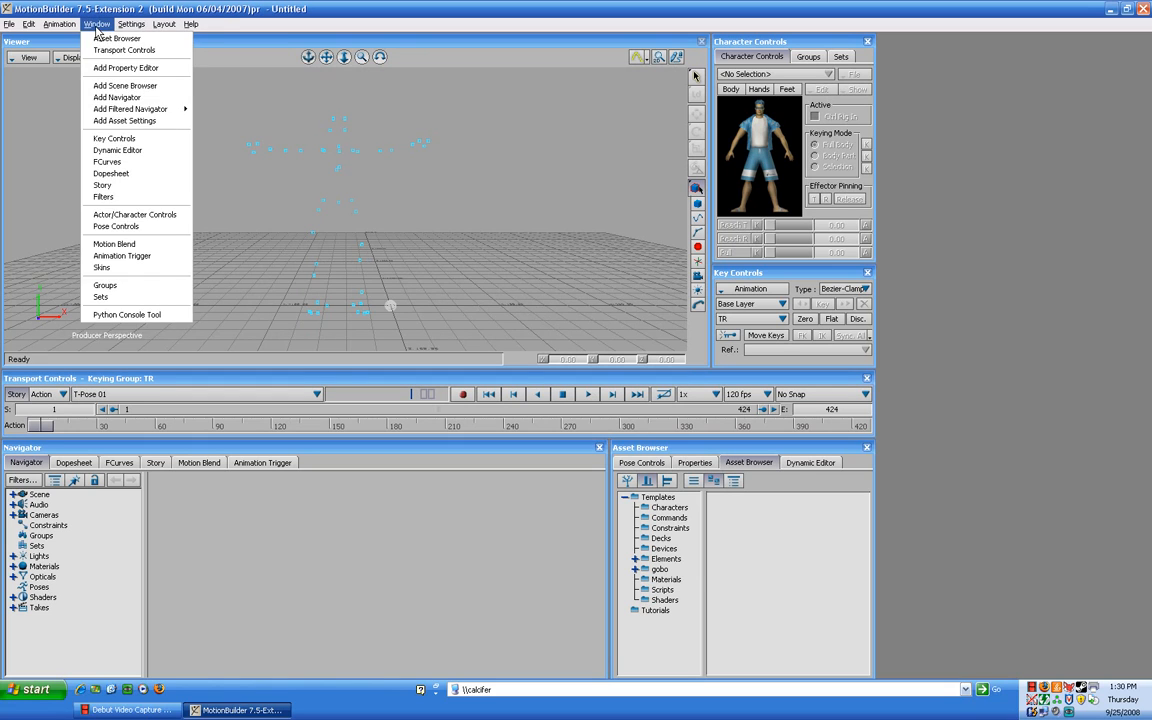
pyautogui.moveTo(128, 24)
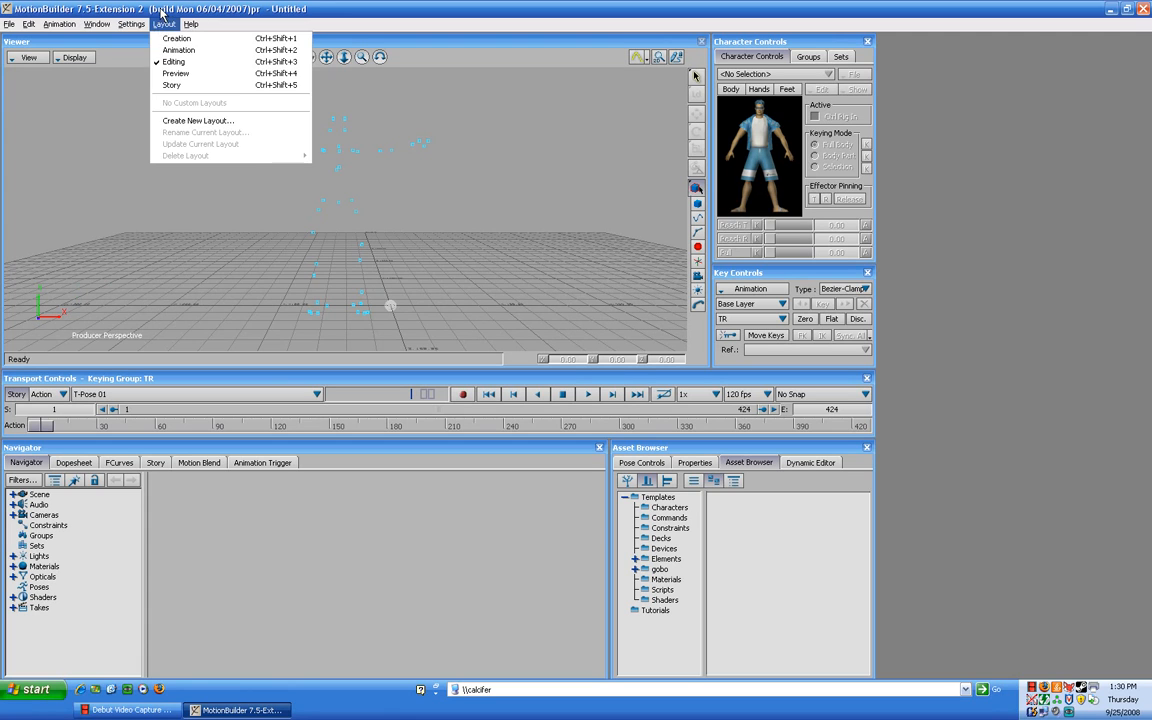
pyautogui.click(159, 8)
pyautogui.click(160, 23)
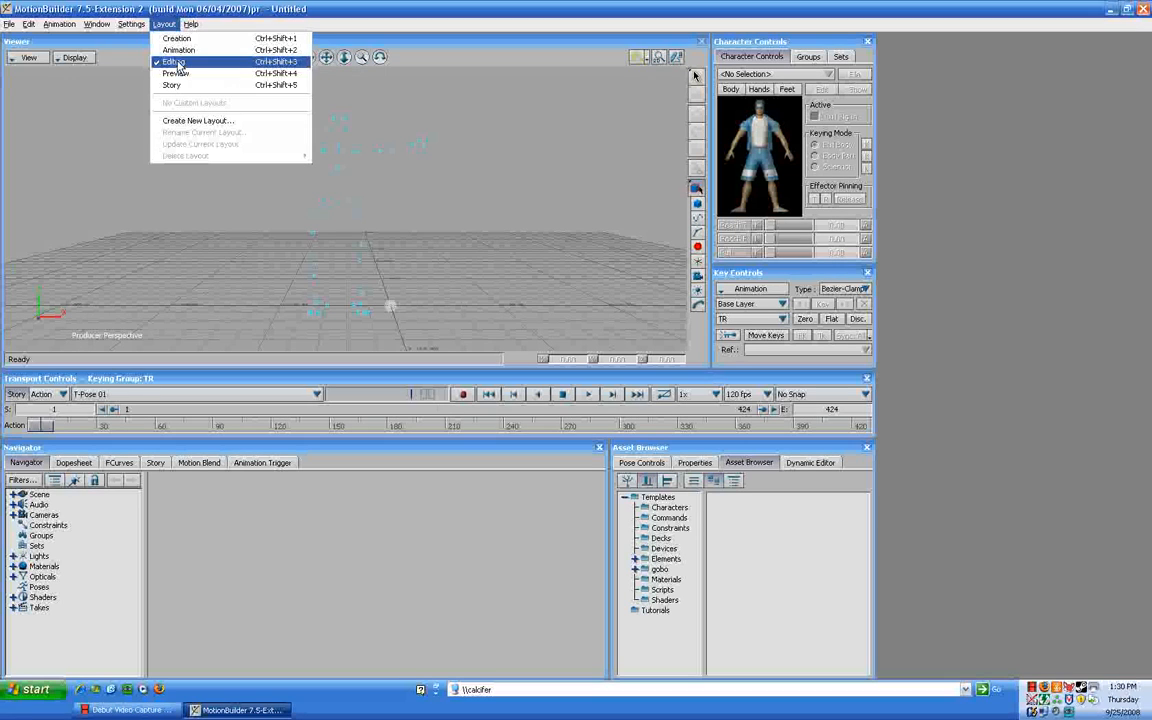
pyautogui.click(178, 11)
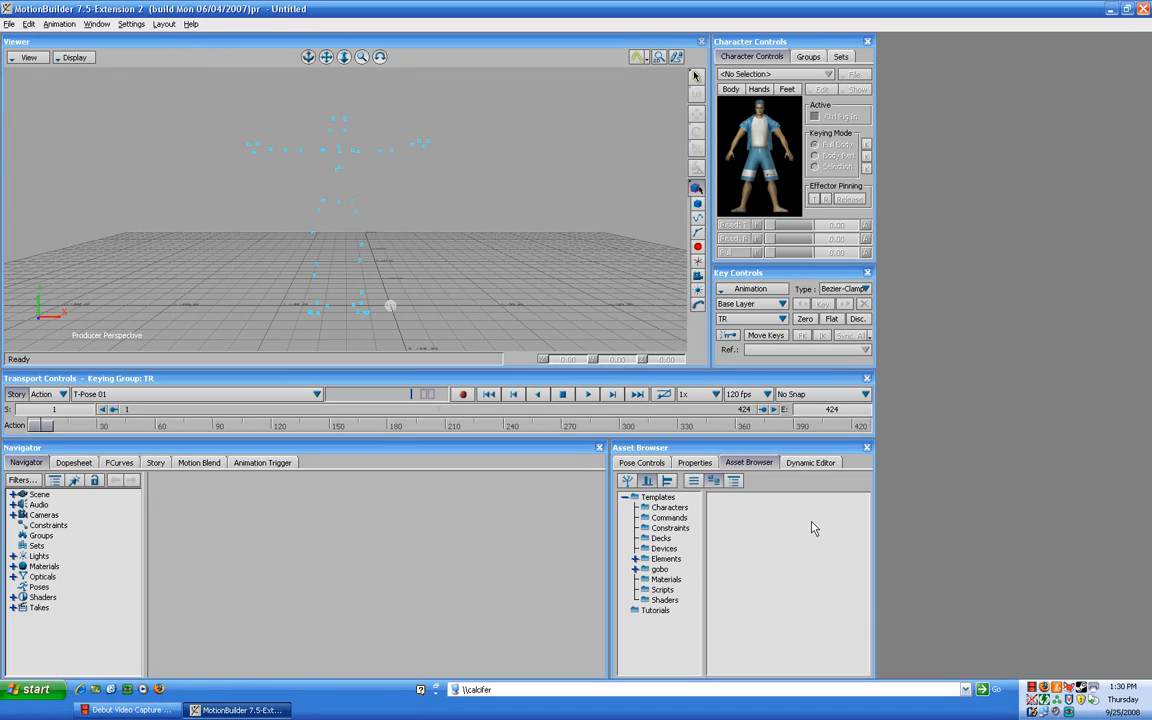
# Show the Characters templates as a simple list in the Asset Browser and widen the browser slightly.
pyautogui.click(667, 509)
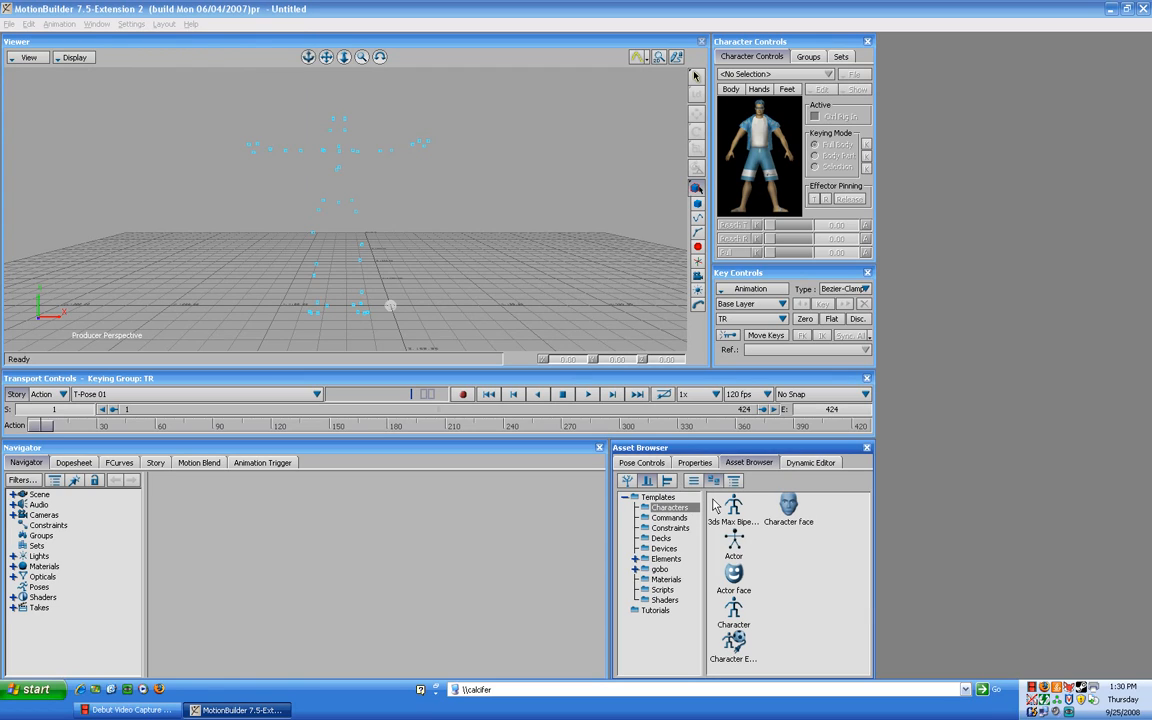
pyautogui.click(693, 480)
pyautogui.click(713, 481)
pyautogui.click(693, 480)
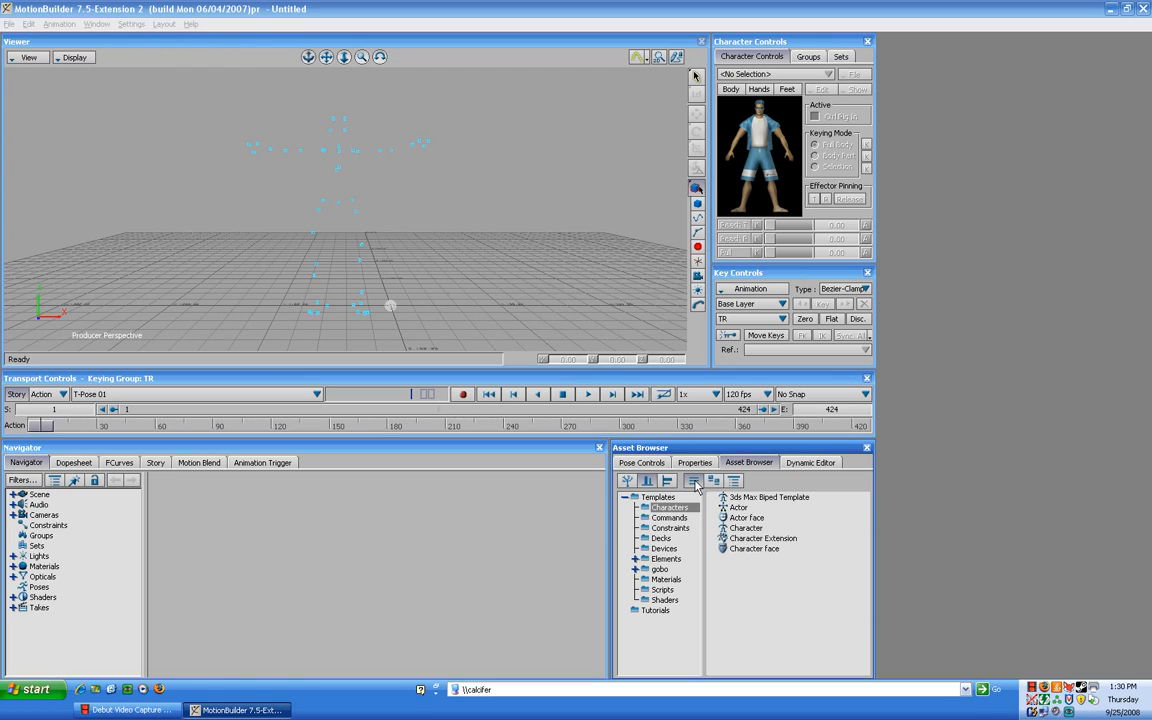
pyautogui.click(713, 481)
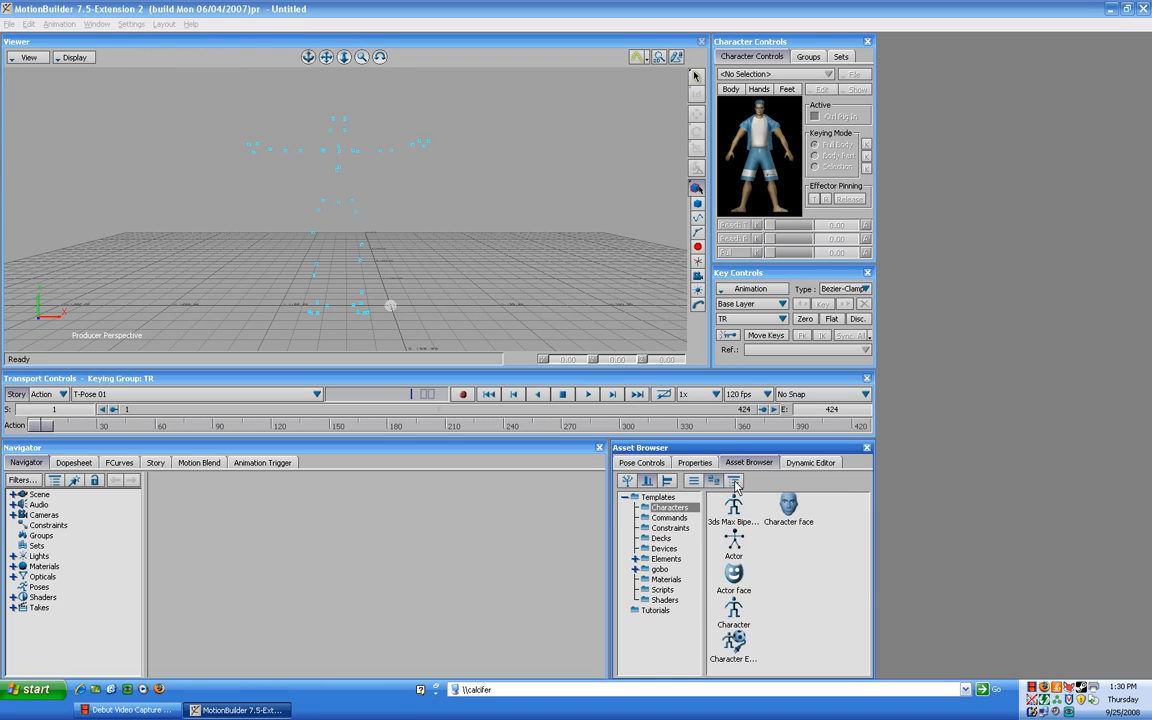
pyautogui.click(733, 481)
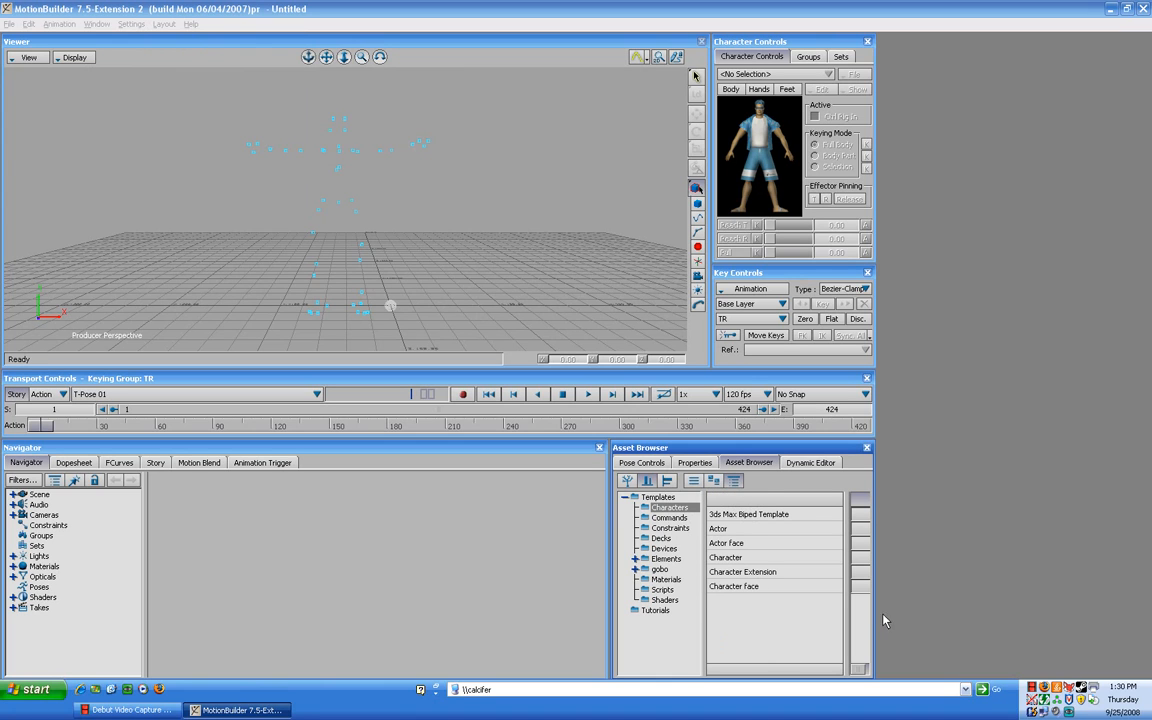
pyautogui.moveTo(873, 612)
pyautogui.mouseDown()
pyautogui.moveTo(946, 609)
pyautogui.moveTo(882, 607)
pyautogui.mouseUp()
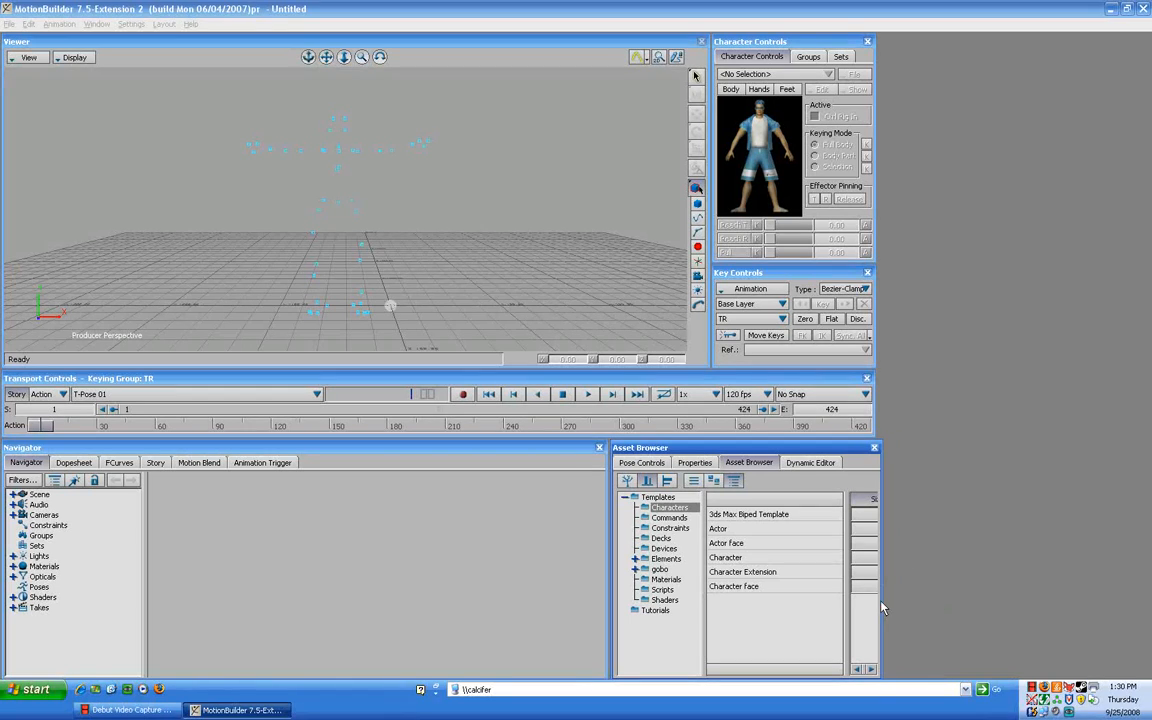
pyautogui.click(693, 481)
# Add an Actor from the Characters templates to the scene with the T-pose markers.
pyautogui.click(736, 509)
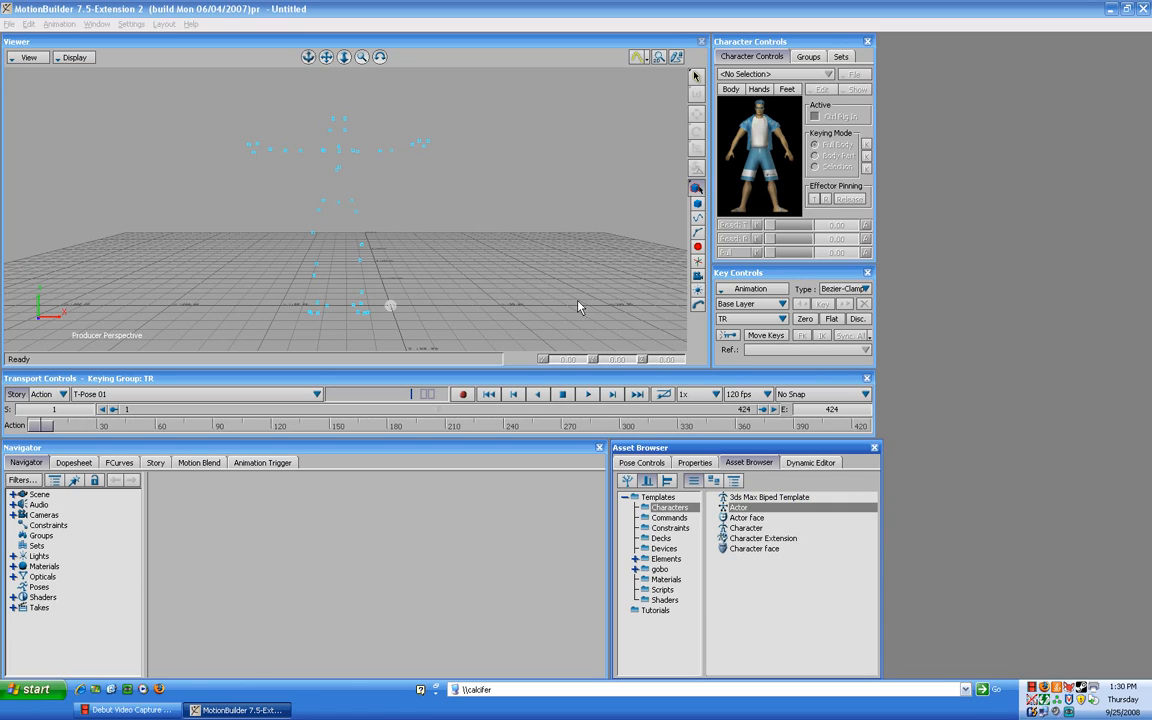
pyautogui.moveTo(577, 305); pyautogui.dragTo(577, 305)
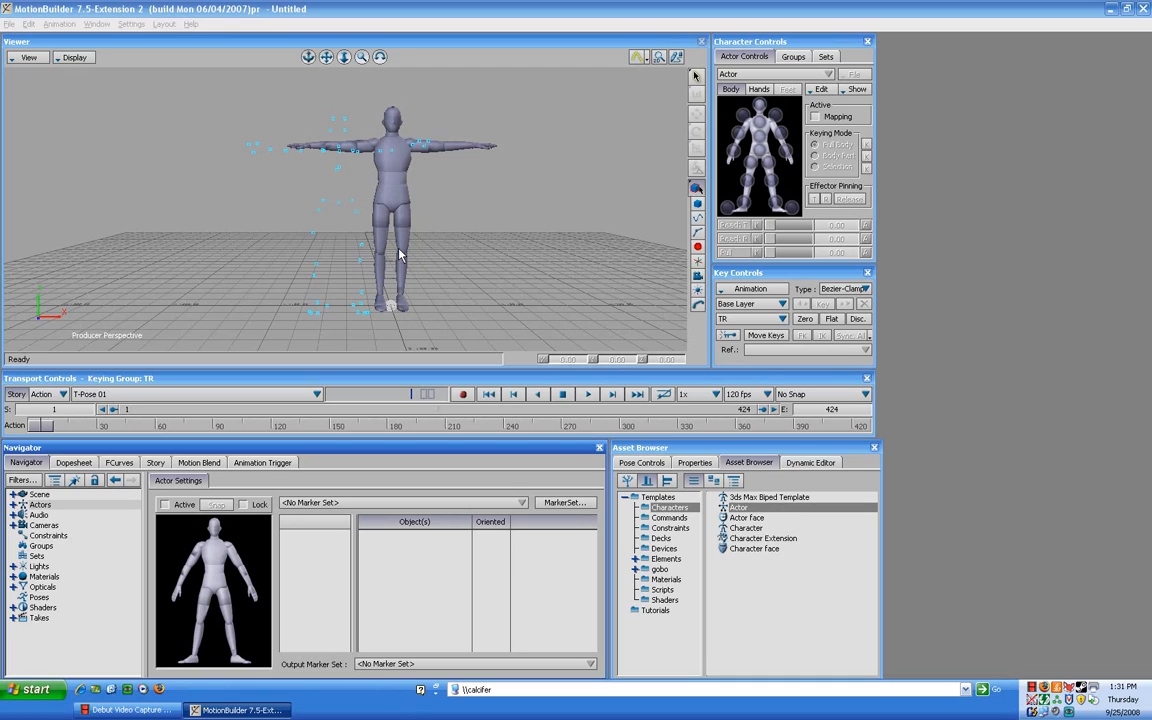
# Split the viewer into four panes to see the actor and markers in perspective, front, top and right views.
pyautogui.moveTo(308, 58); pyautogui.dragTo(308, 58)
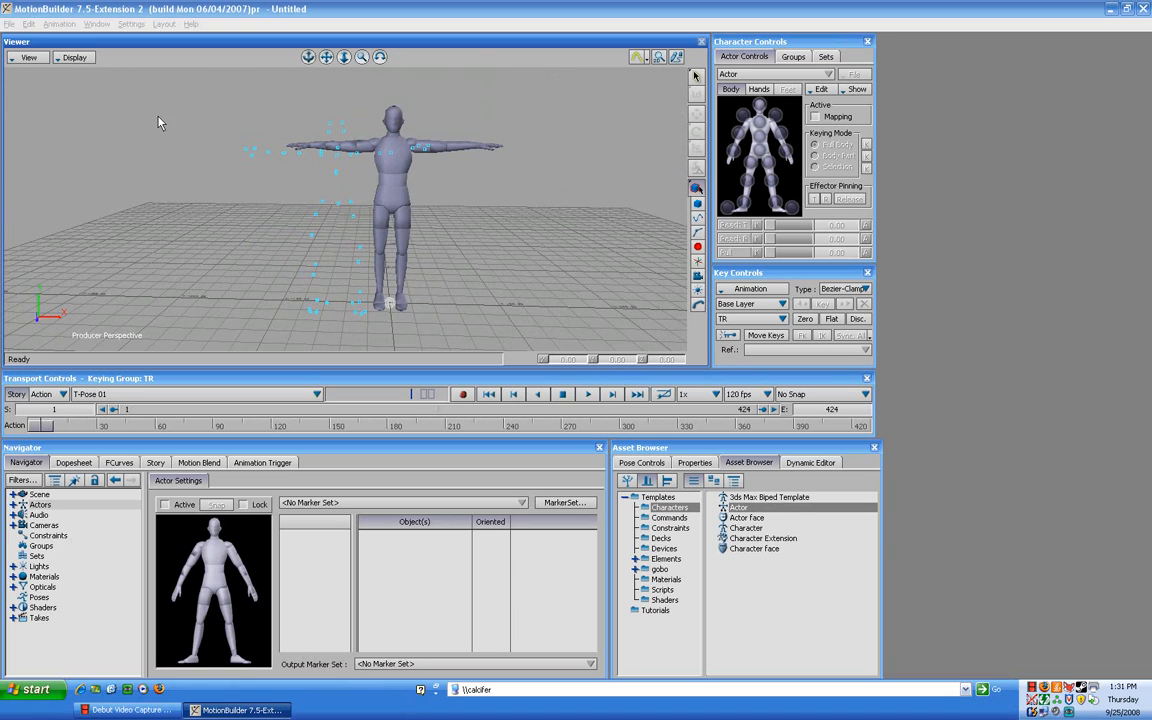
pyautogui.click(29, 58)
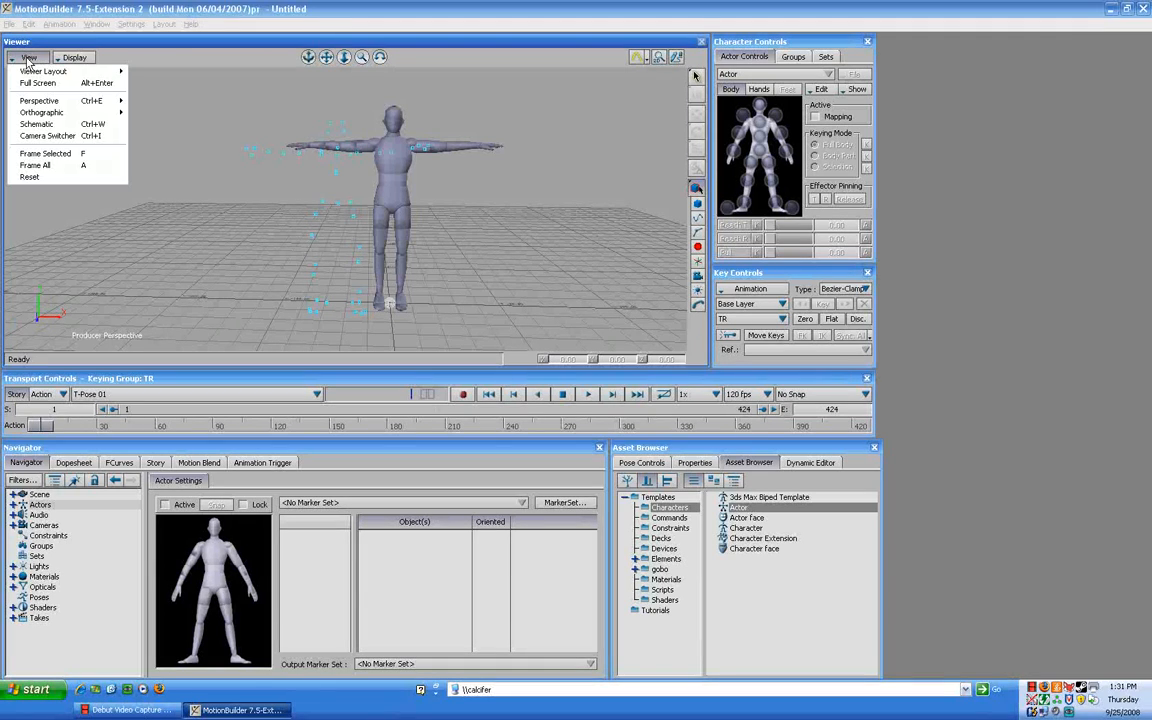
pyautogui.moveTo(30, 73)
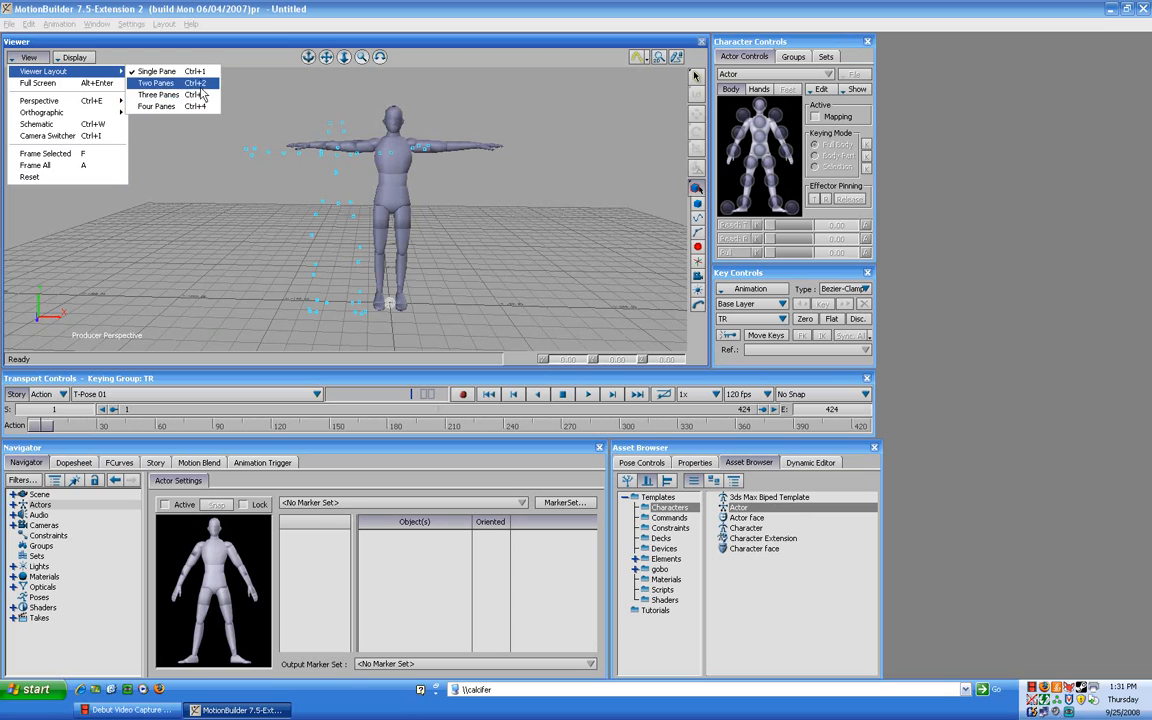
pyautogui.click(150, 106)
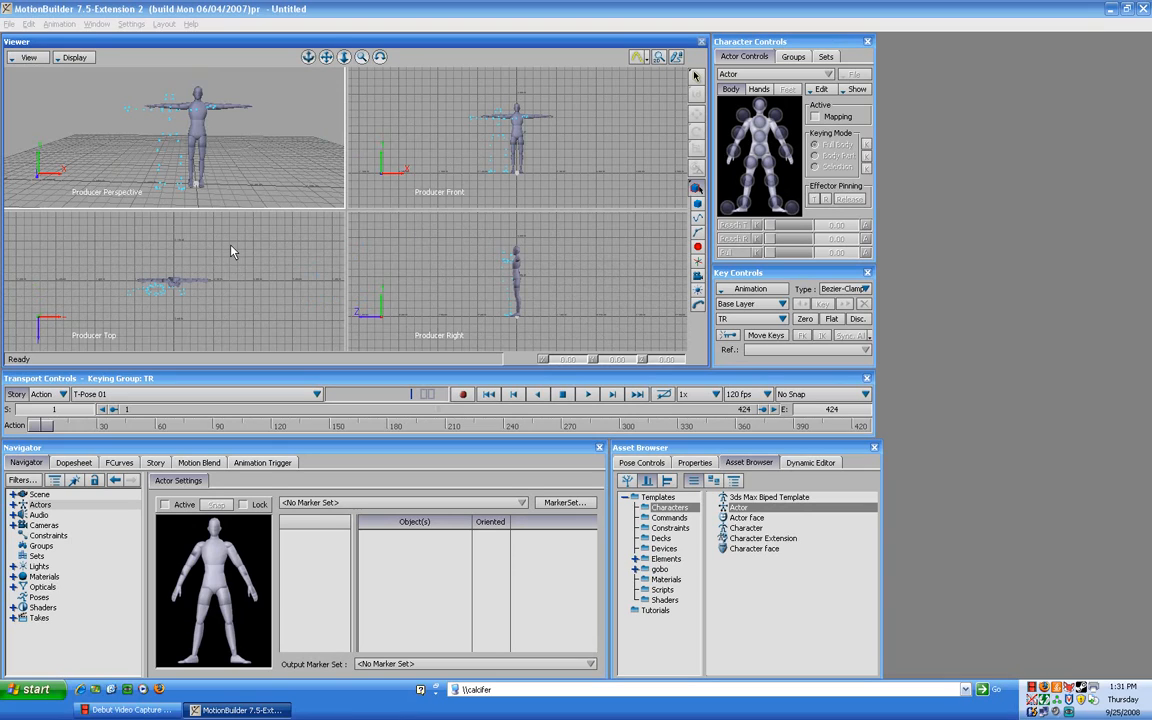
# Move the Transport Controls, Navigator and Asset Browser windows out of the way and enlarge the Viewer downward.
pyautogui.moveTo(246, 380); pyautogui.dragTo(514, 615)
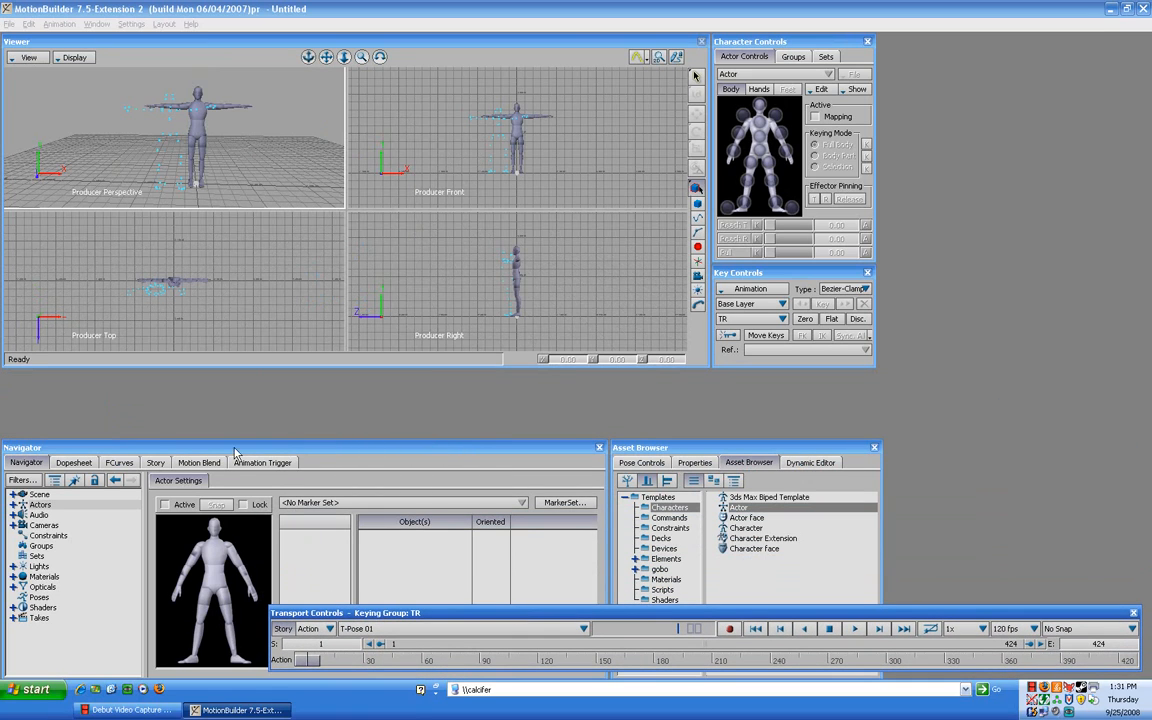
pyautogui.moveTo(431, 447); pyautogui.dragTo(983, 447)
pyautogui.moveTo(786, 453); pyautogui.dragTo(1071, 59)
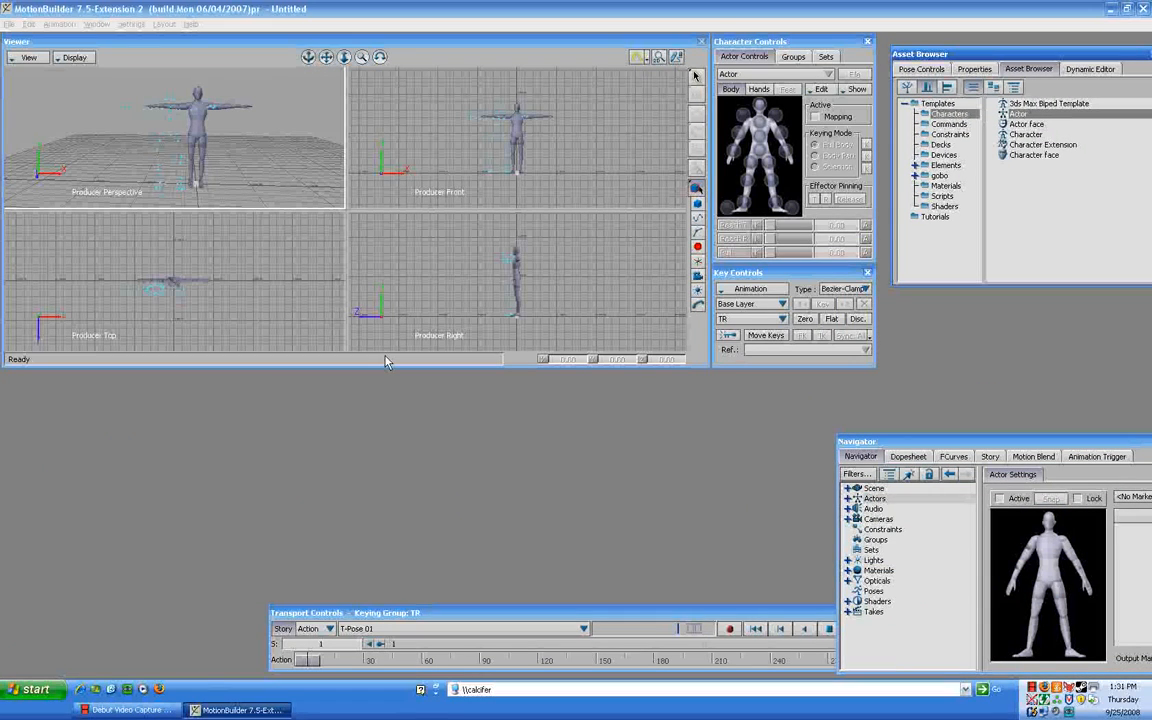
pyautogui.moveTo(375, 371); pyautogui.dragTo(366, 603)
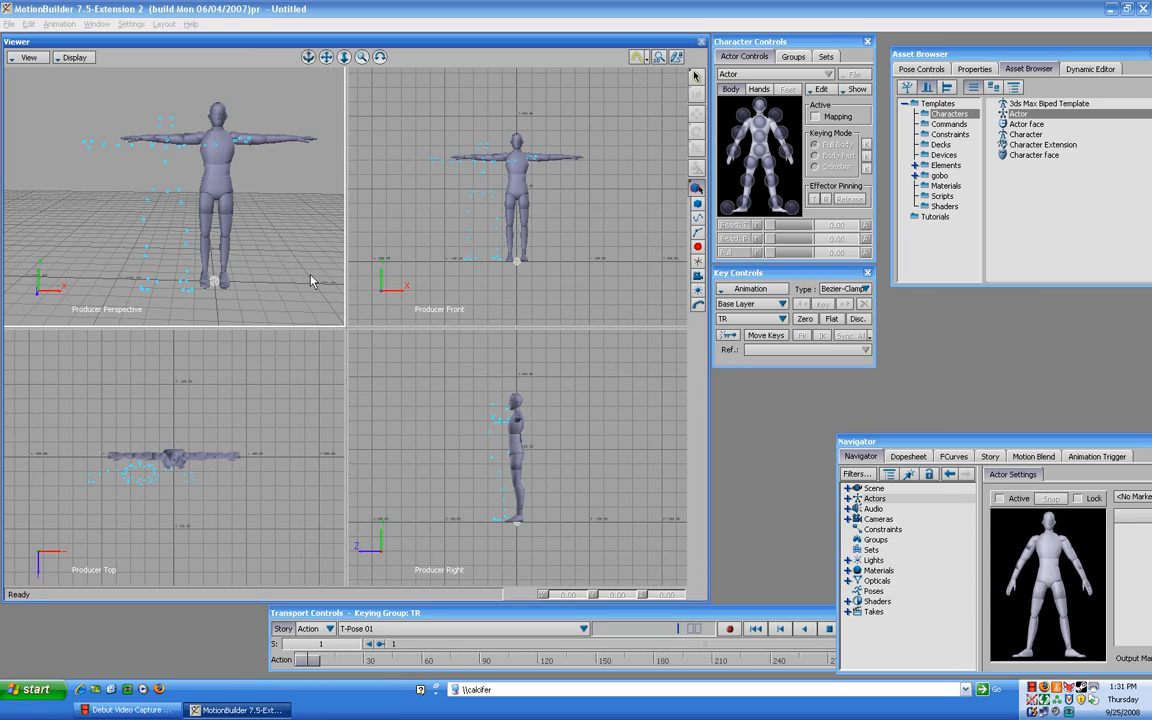
# Set the perspective view to display models only and select the whole actor body there.
pyautogui.click(416, 231)
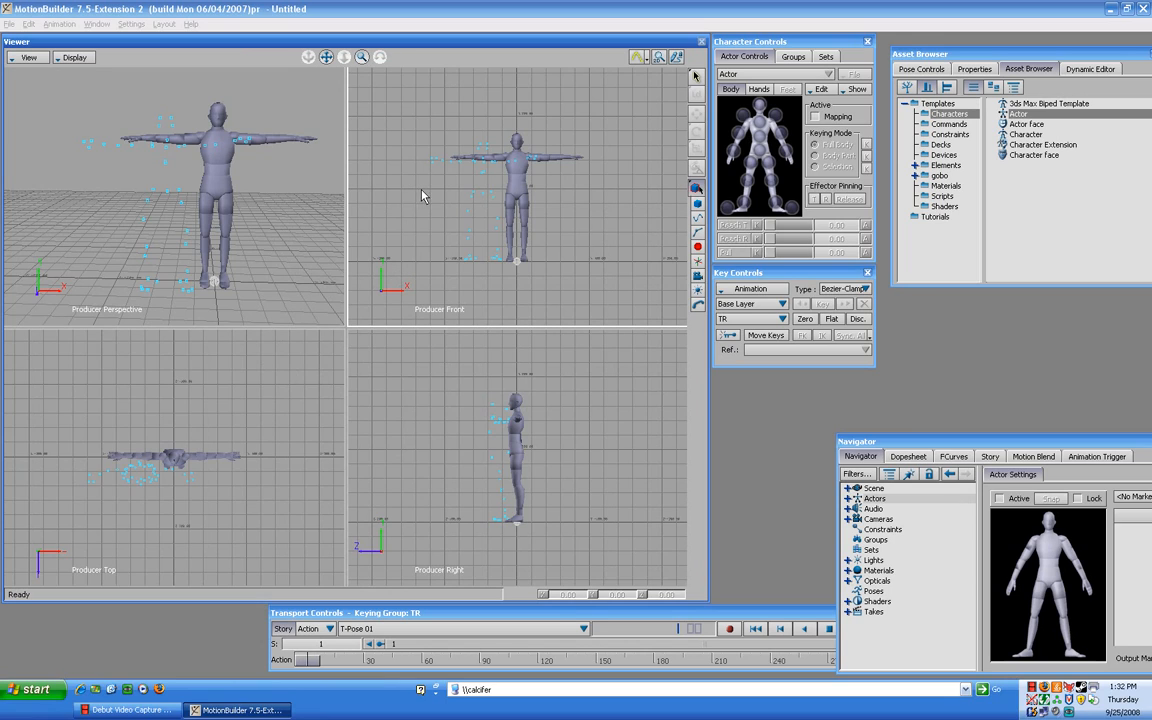
pyautogui.click(312, 257)
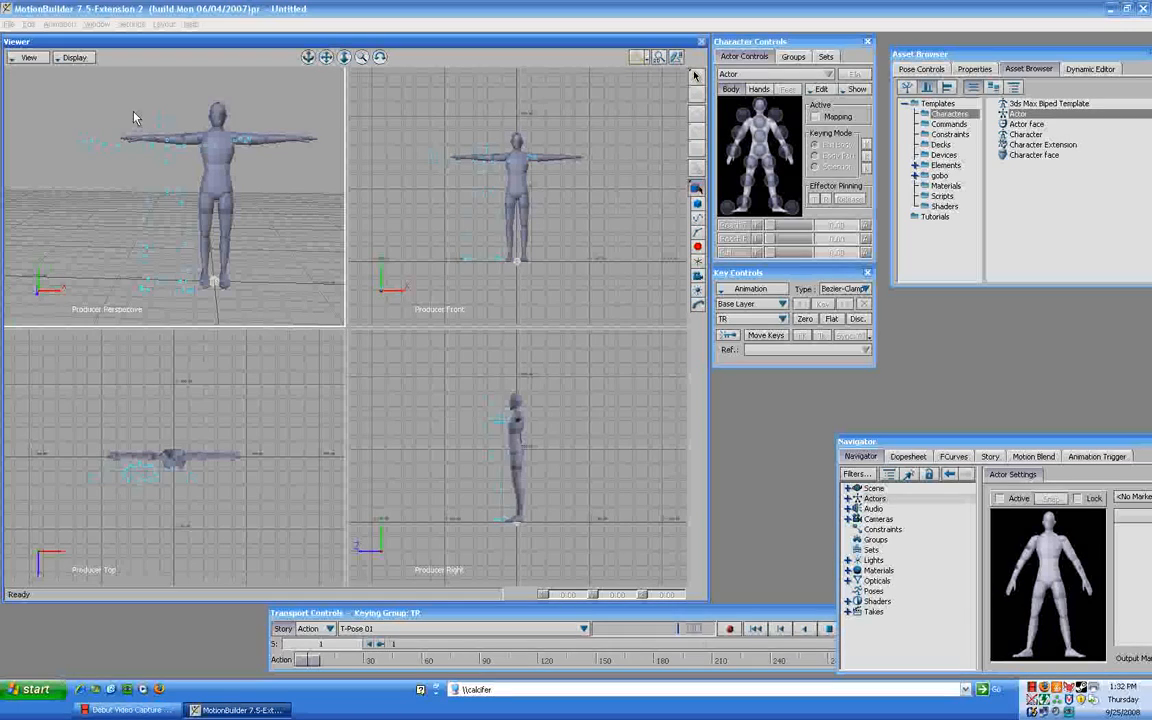
pyautogui.click(74, 57)
pyautogui.click(85, 94)
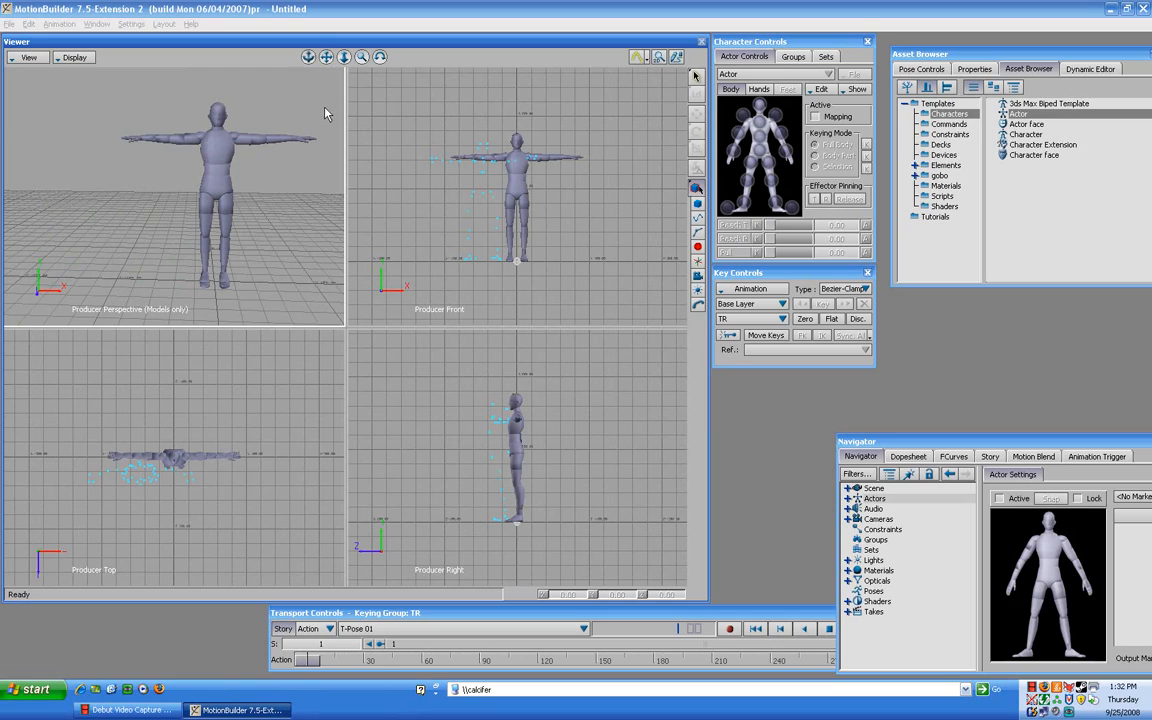
pyautogui.moveTo(129, 302); pyautogui.dragTo(95, 306)
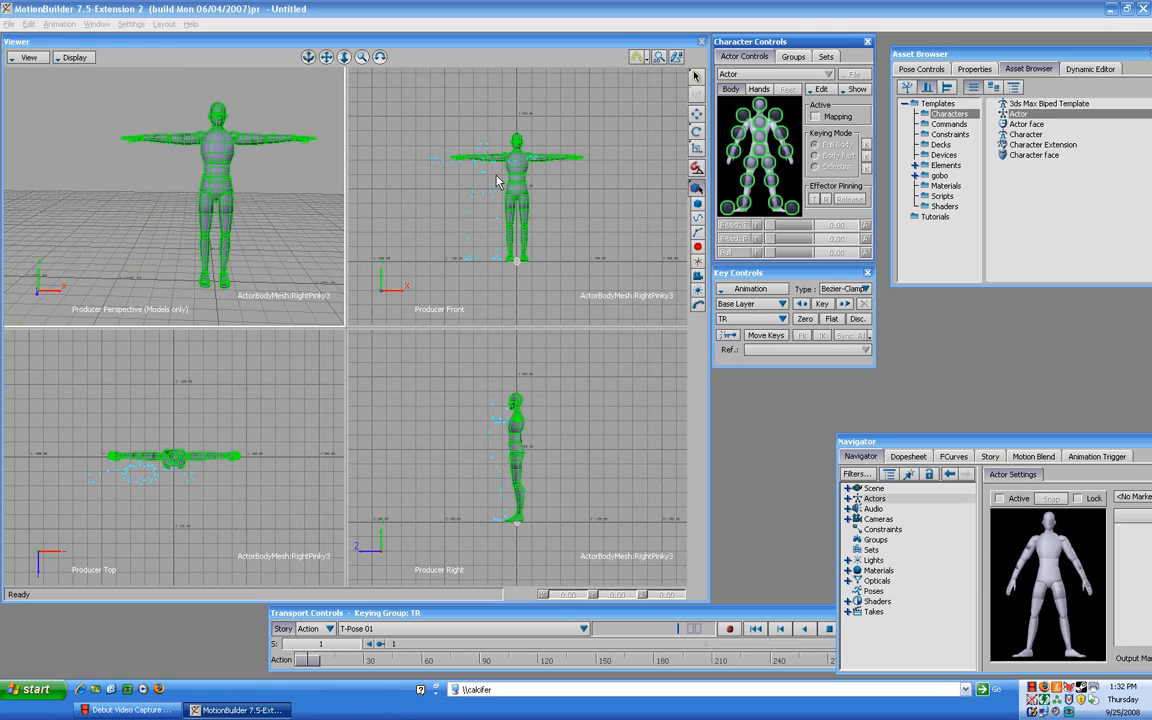
# Translate the whole actor onto the optical markers, to about X -134.7 and Z 13.9.
pyautogui.click(697, 115)
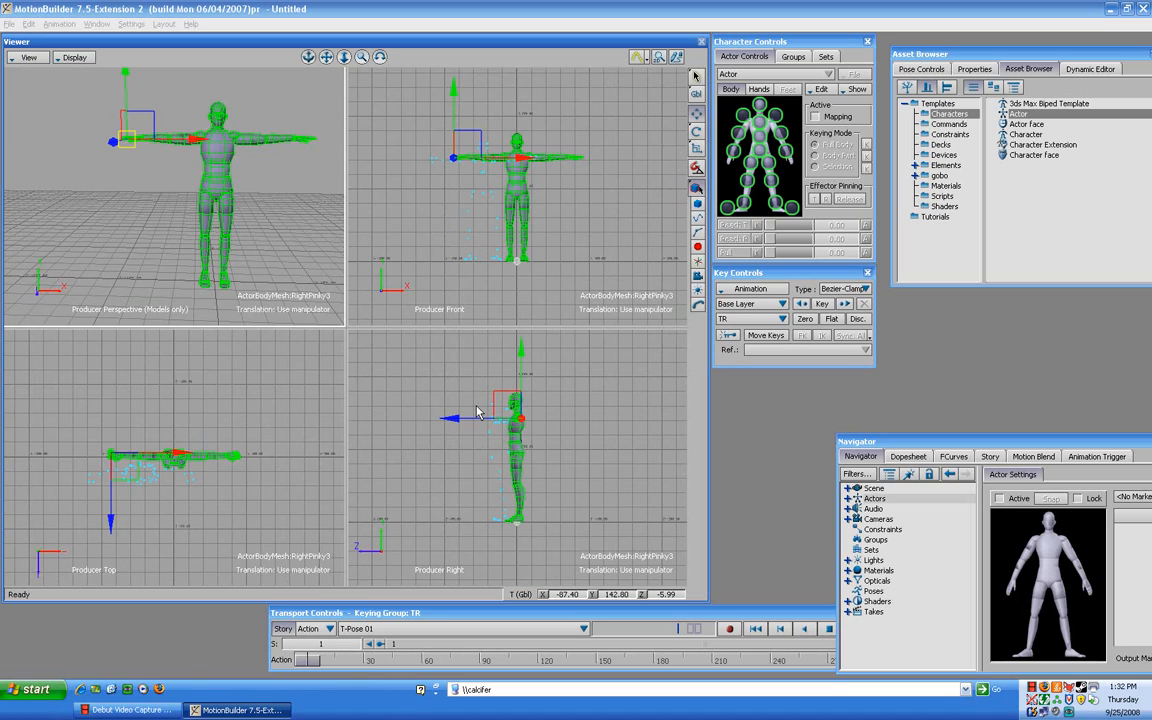
pyautogui.click(520, 163)
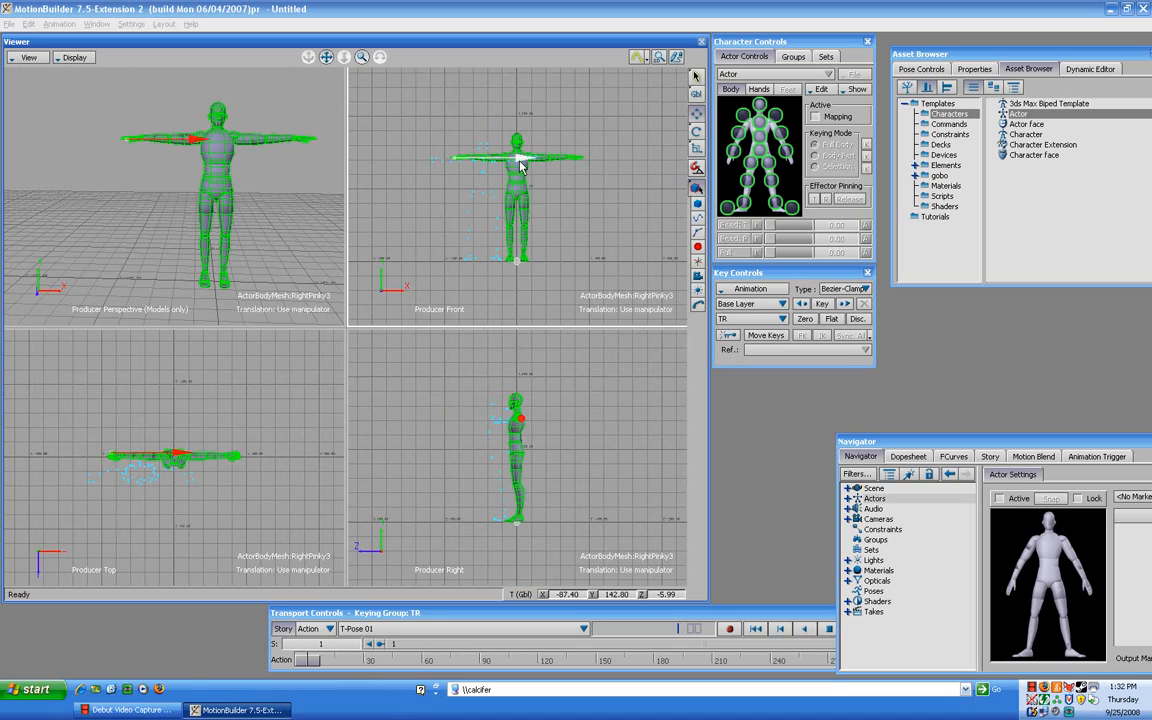
pyautogui.moveTo(520, 163); pyautogui.dragTo(485, 165)
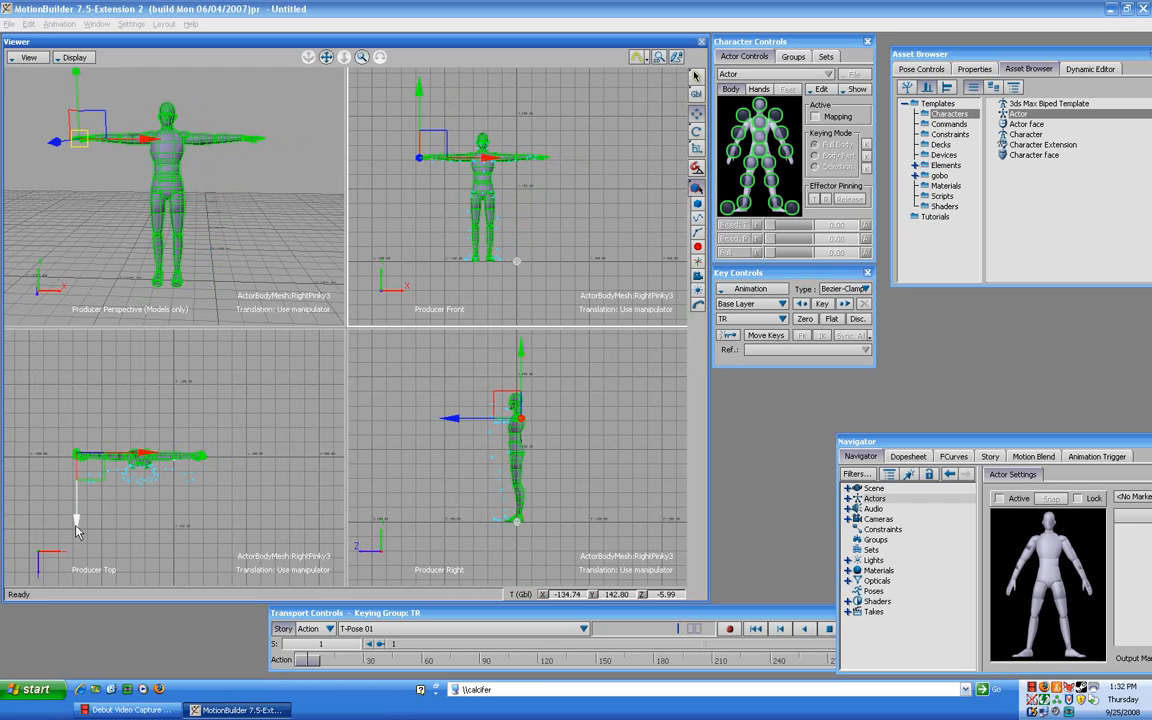
pyautogui.moveTo(77, 525); pyautogui.dragTo(73, 547)
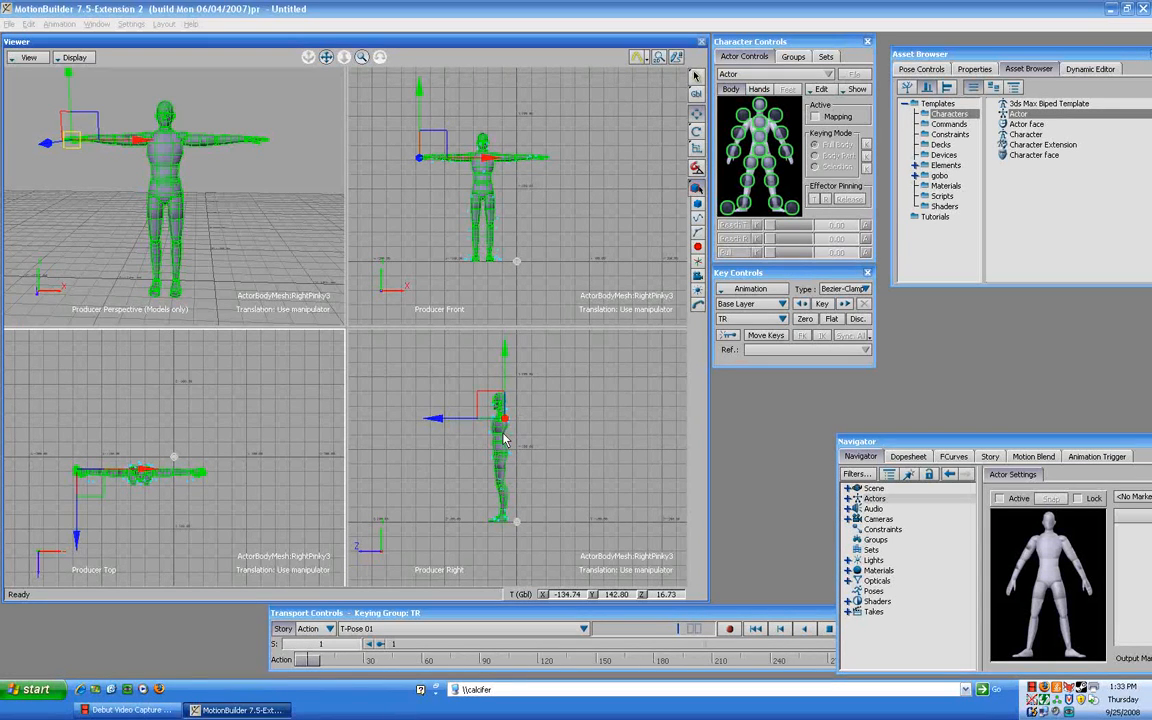
pyautogui.moveTo(440, 422); pyautogui.dragTo(441, 418)
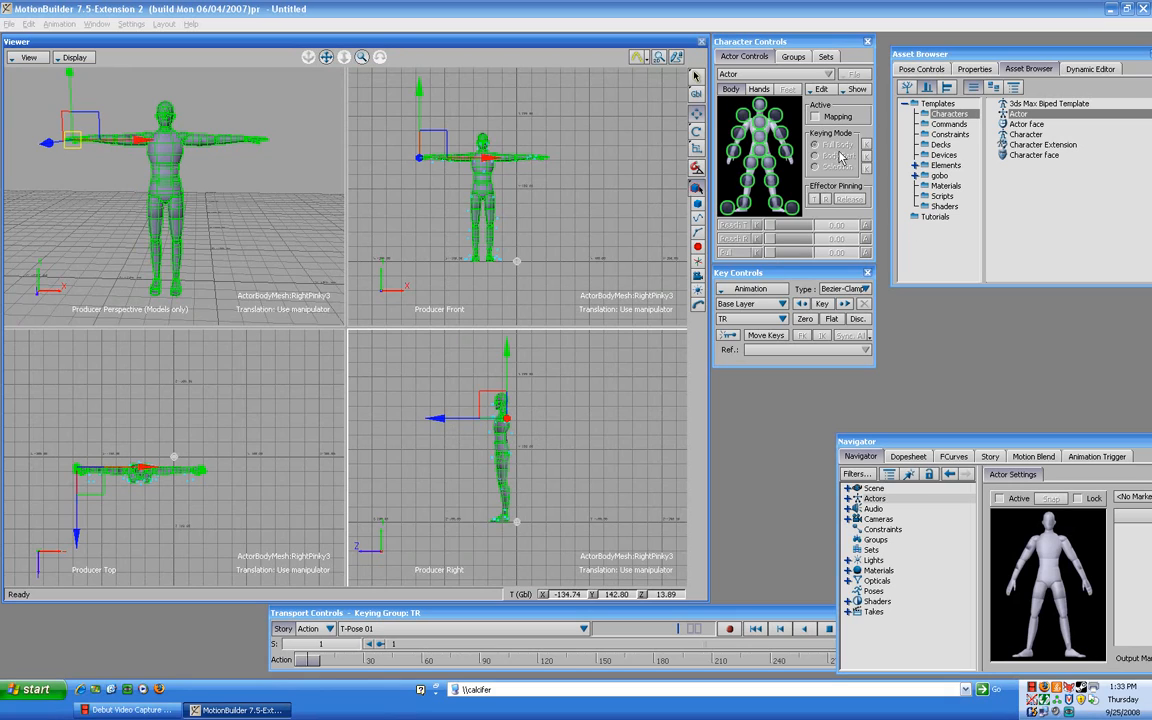
# Scale the whole actor uniformly to about 0.93 to match the size of the marker set.
pyautogui.click(695, 152)
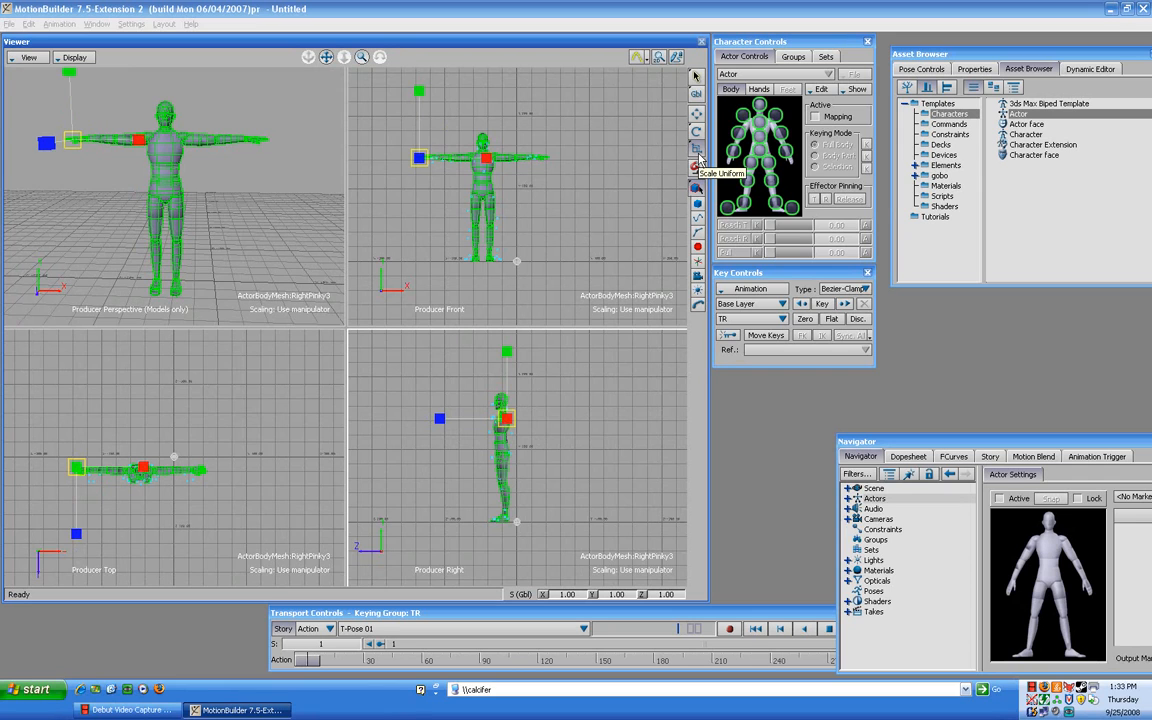
pyautogui.moveTo(486, 158); pyautogui.dragTo(560, 168)
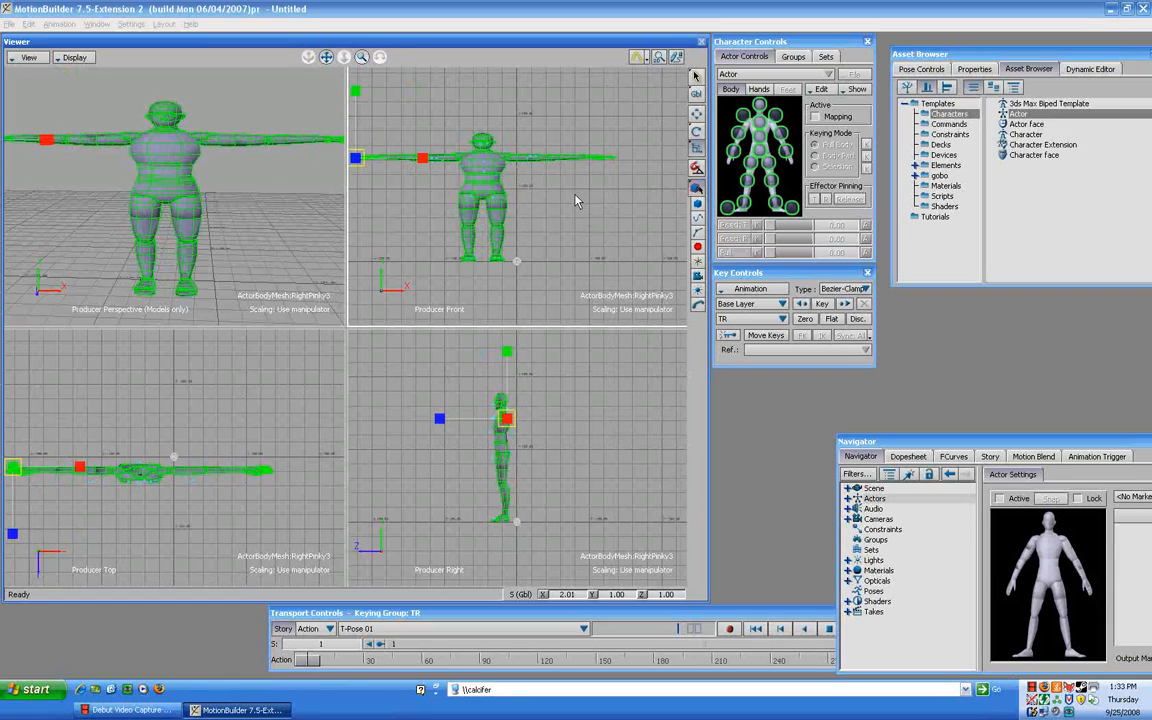
pyautogui.hotkey('ctrl', 'z')
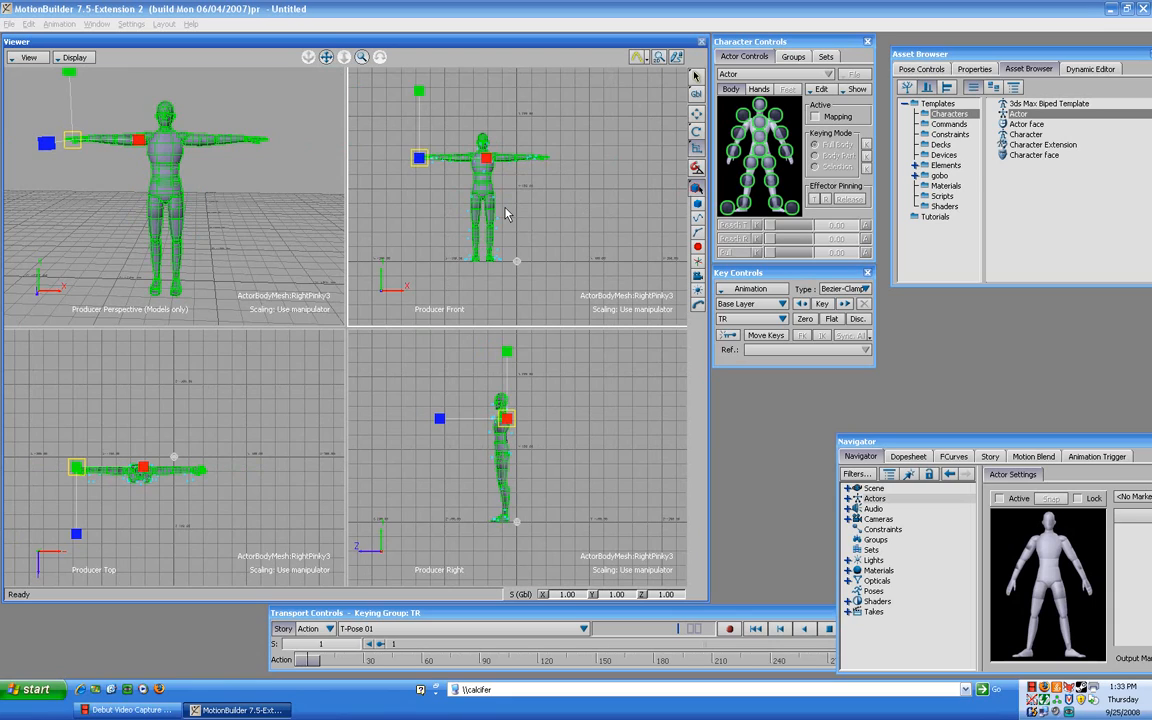
pyautogui.click(410, 174)
pyautogui.moveTo(410, 174); pyautogui.dragTo(406, 174)
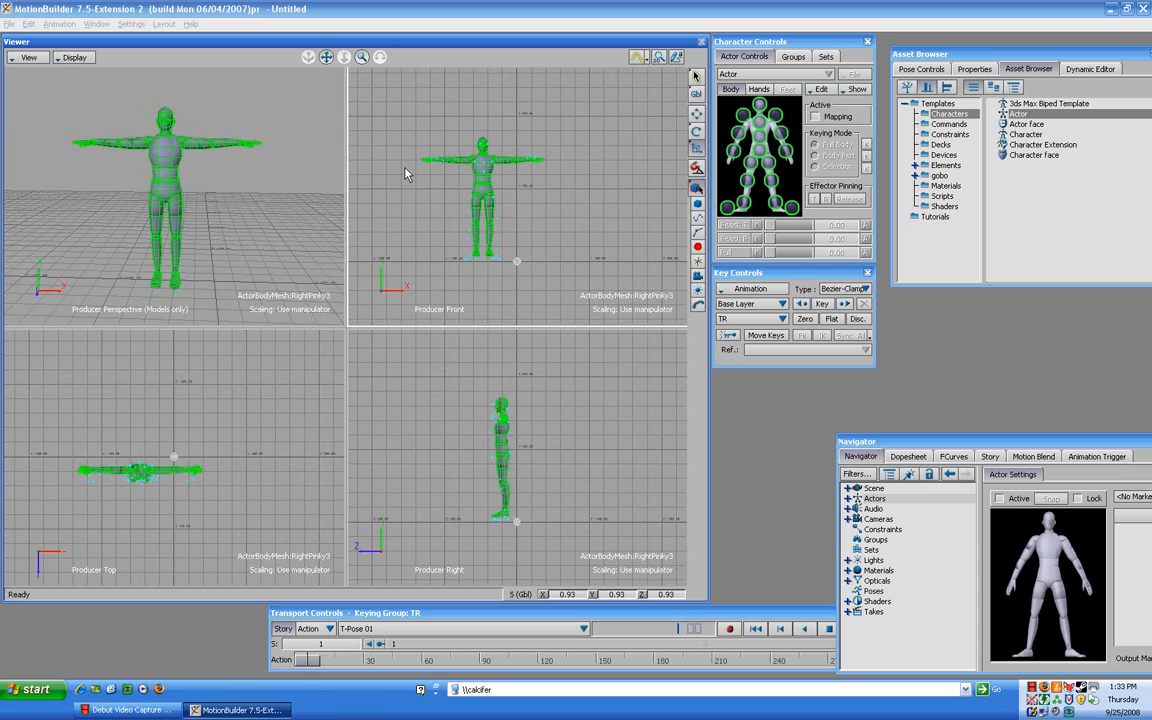
pyautogui.moveTo(405, 168); pyautogui.dragTo(405, 168)
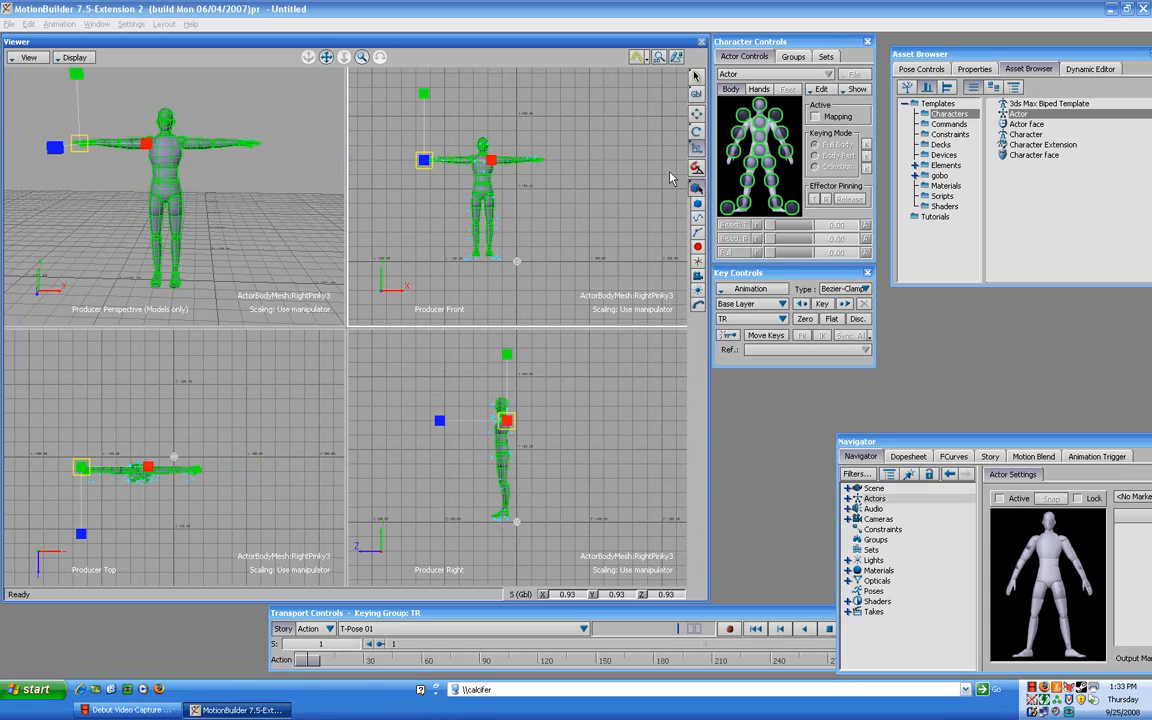
# Lower the whole actor to about Y 131.9 so its feet meet the floor, and check the foot up close.
pyautogui.press('t')
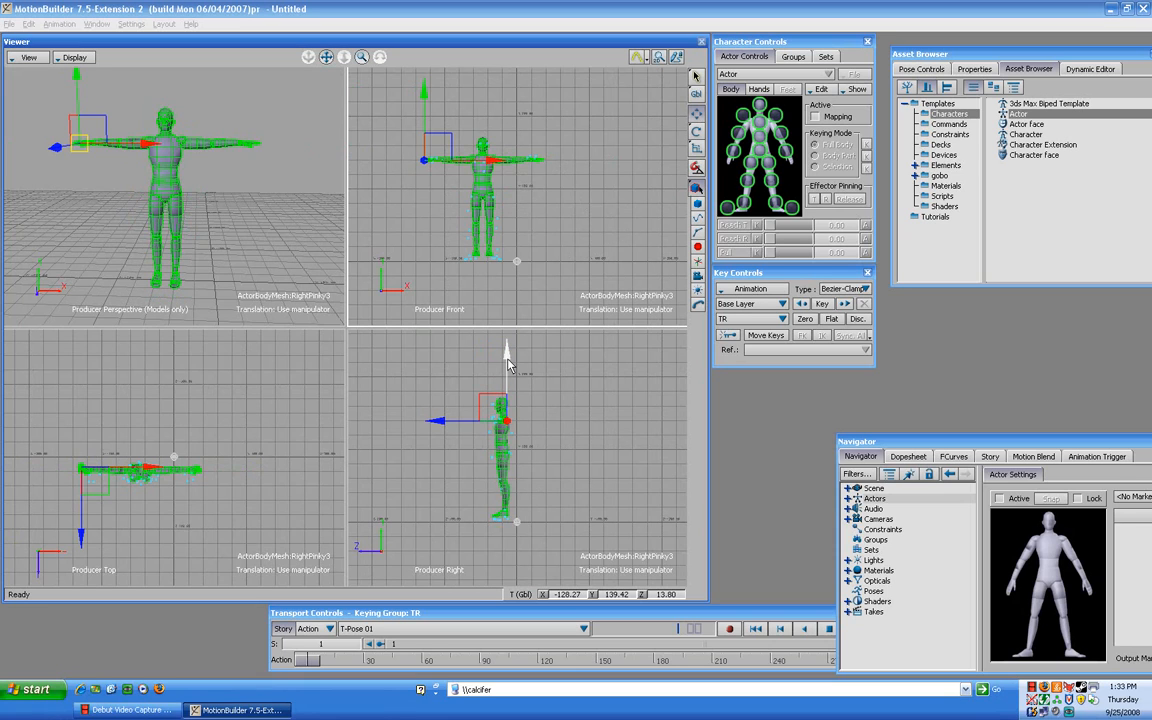
pyautogui.moveTo(507, 363); pyautogui.dragTo(503, 367)
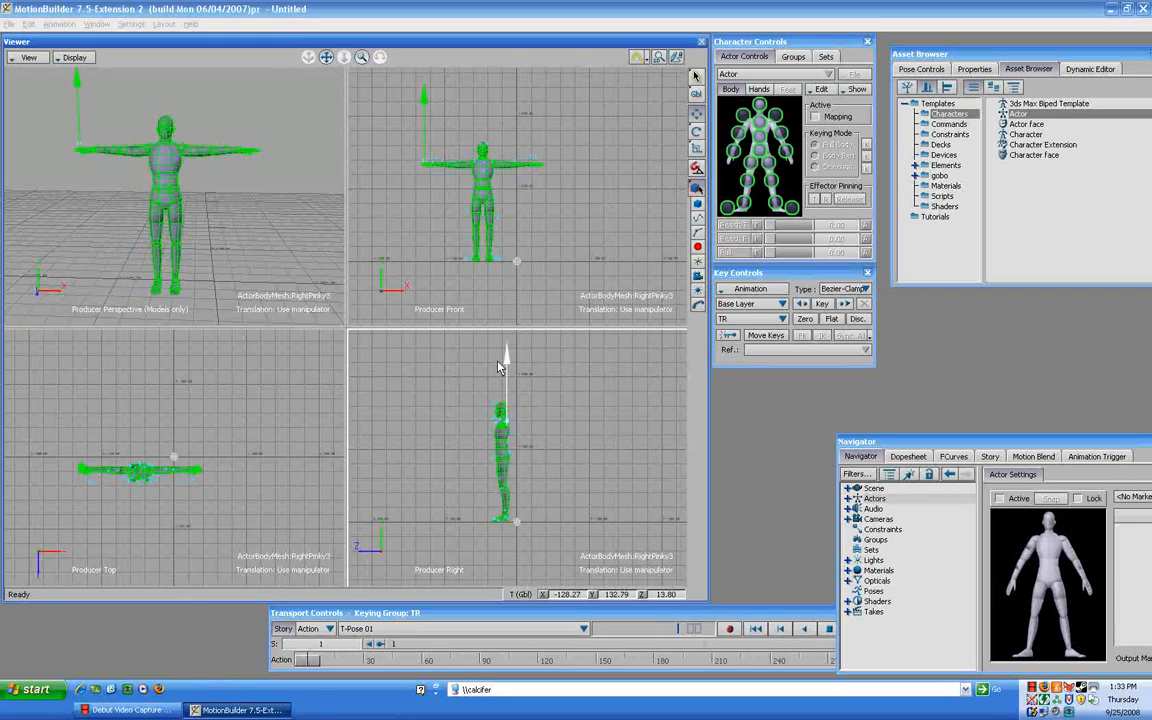
pyautogui.moveTo(498, 361); pyautogui.dragTo(499, 363)
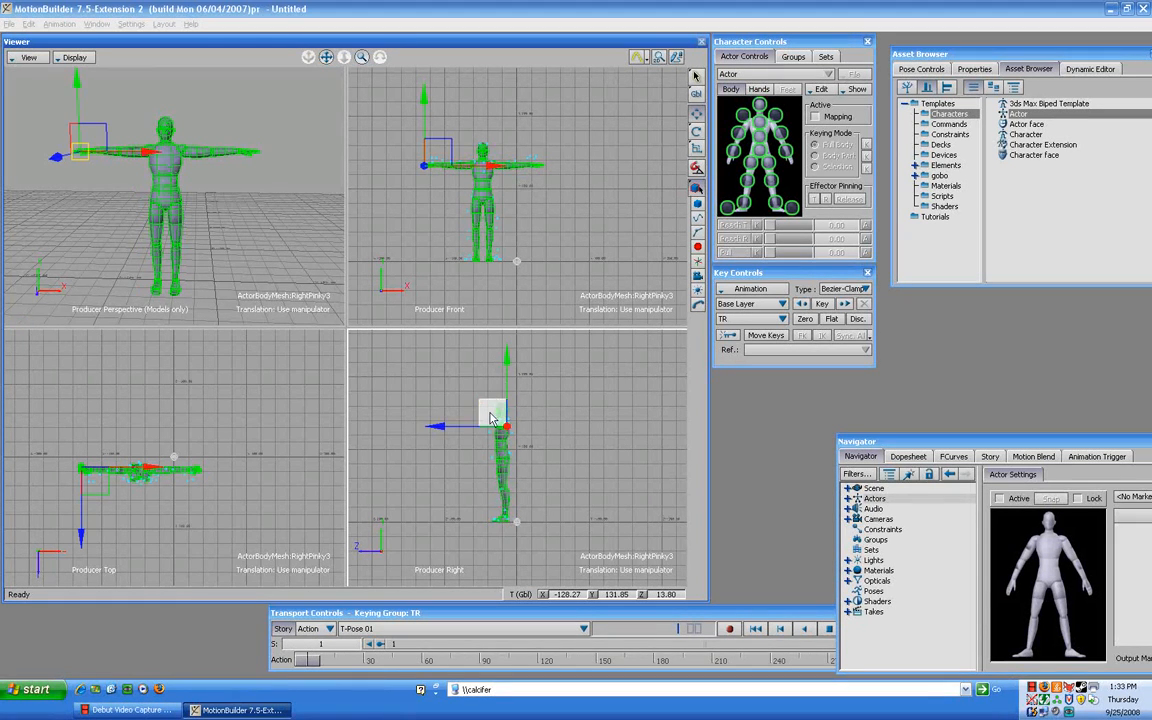
pyautogui.keyDown('ctrl'); pyautogui.moveTo(519, 536); pyautogui.dragTo(566, 590); pyautogui.keyUp('ctrl')
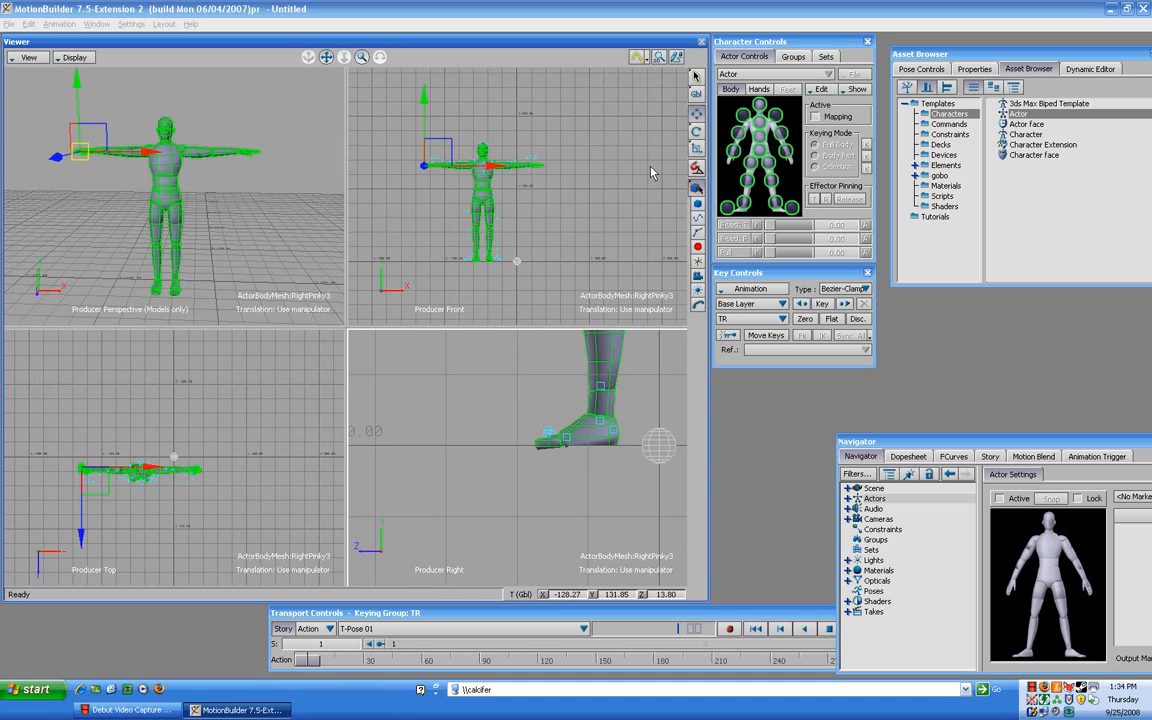
# Deselect the actor and restore the perspective view's normal display so the markers are drawn with it.
pyautogui.click(630, 112)
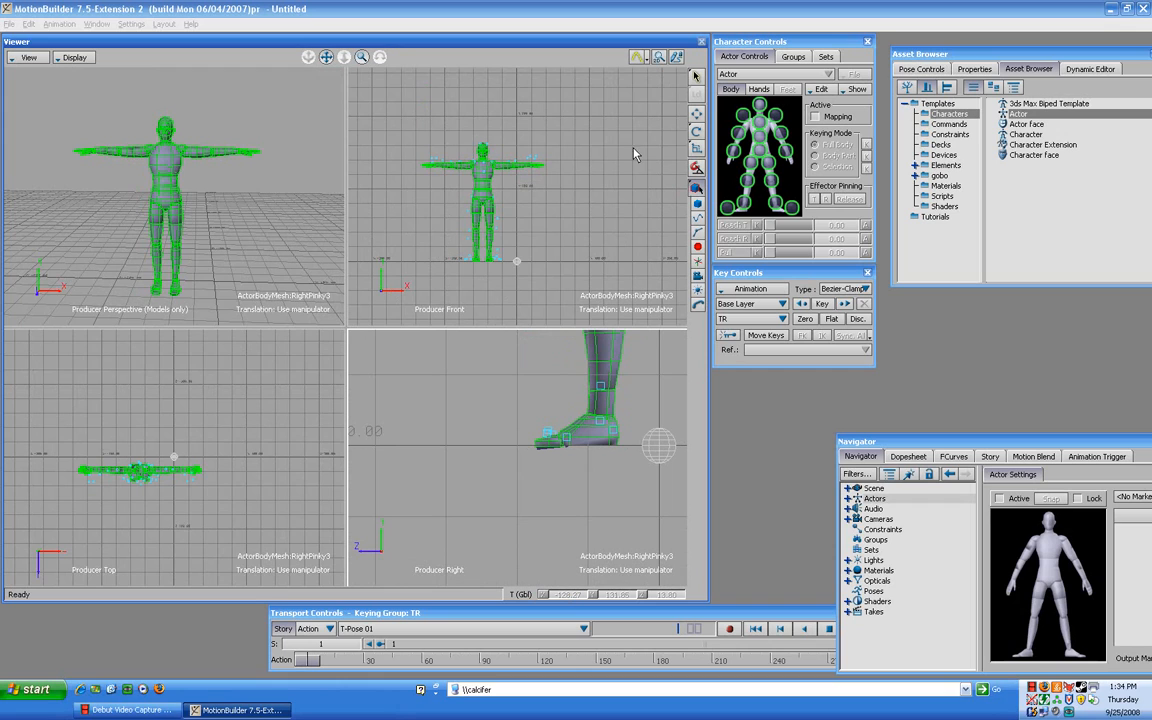
pyautogui.click(405, 207)
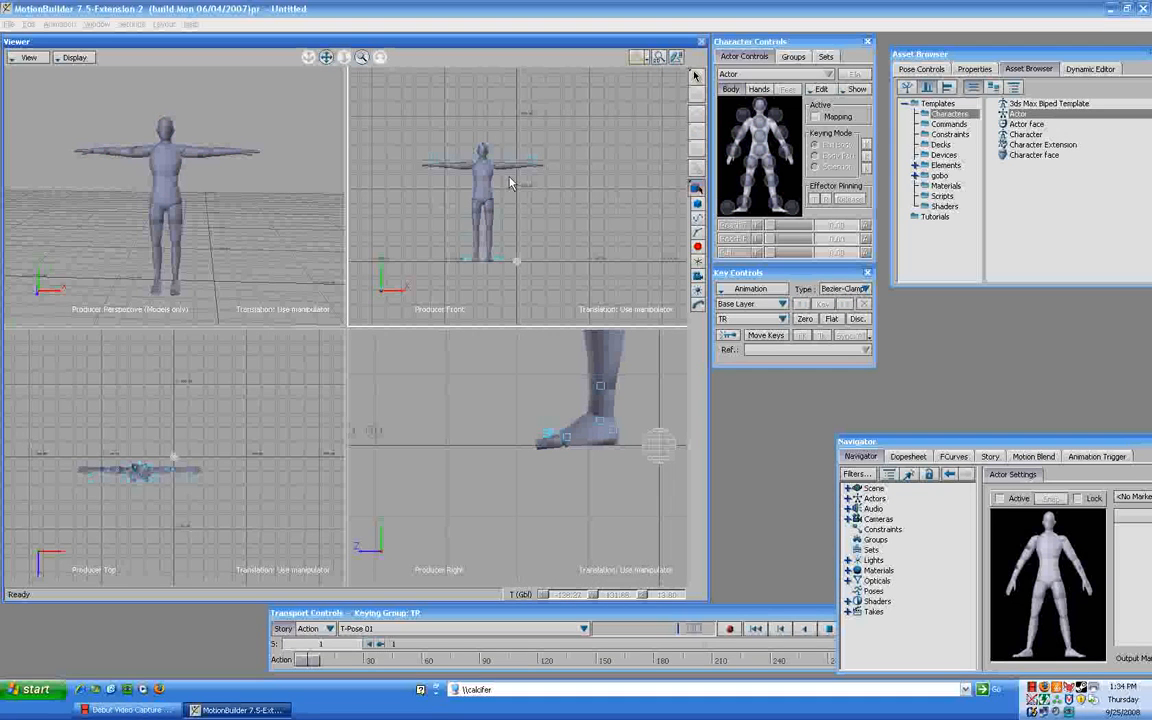
pyautogui.click(75, 90)
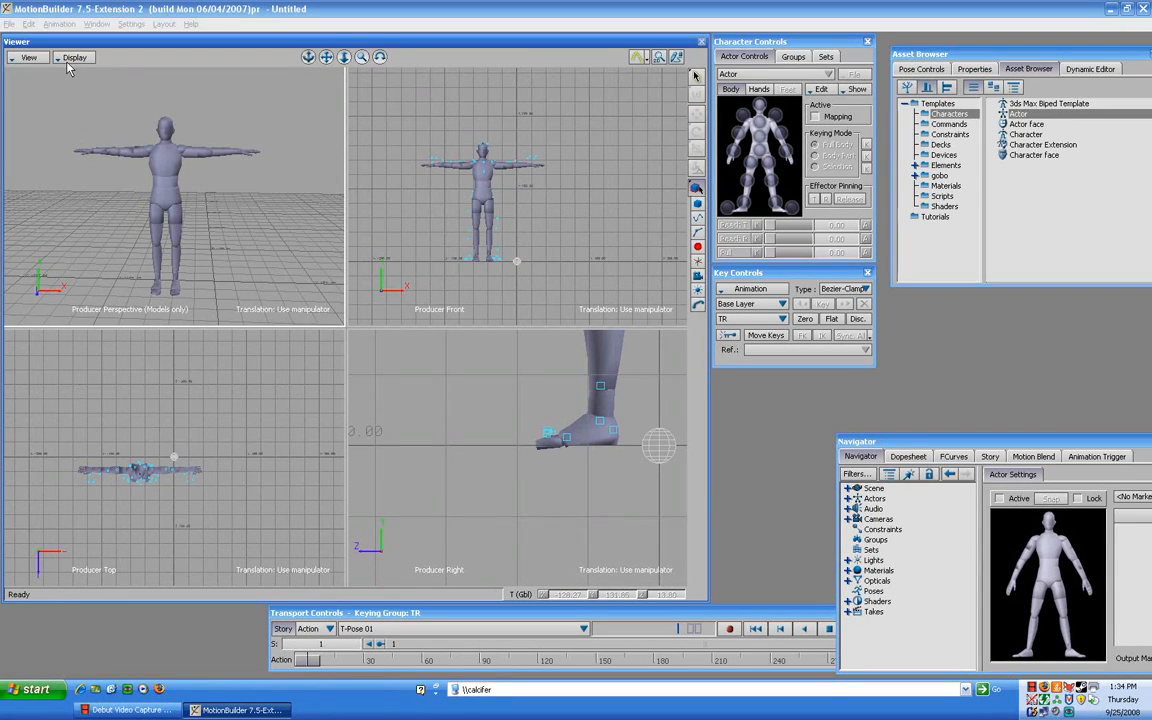
pyautogui.click(37, 58)
pyautogui.click(74, 58)
pyautogui.click(74, 58)
pyautogui.click(88, 93)
# Rotate the actor's right hip to about -11 and right knee to about -1.3 in Z to follow the leg markers.
pyautogui.click(749, 164)
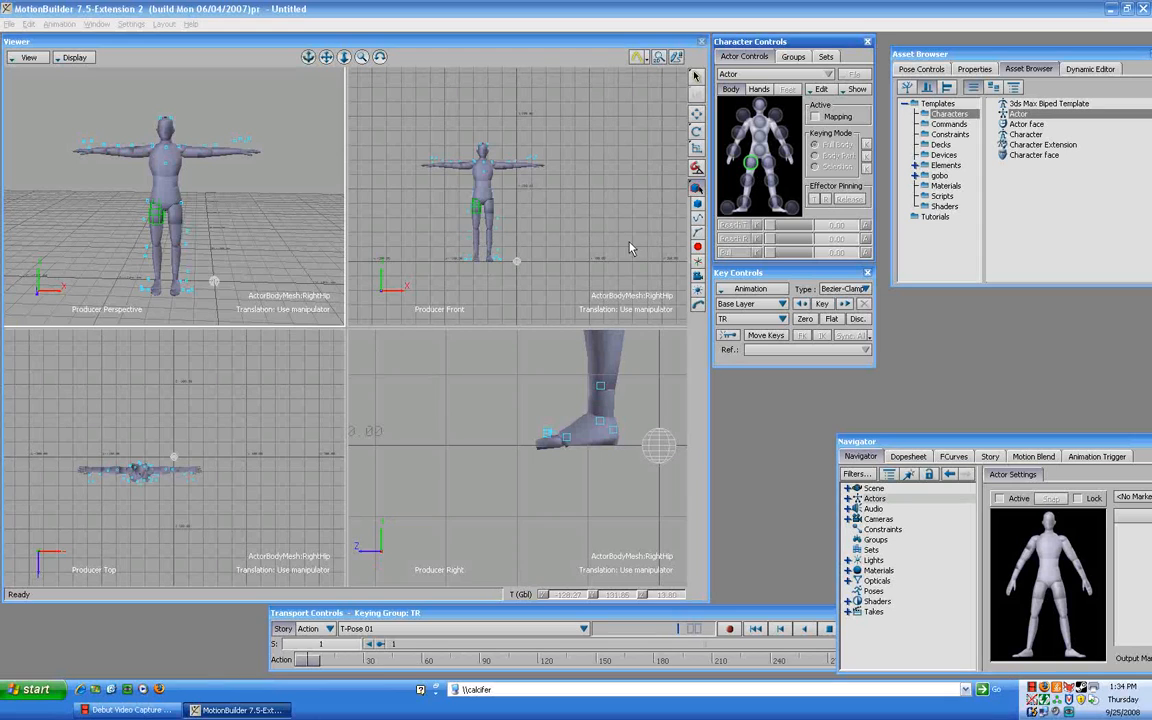
pyautogui.click(697, 134)
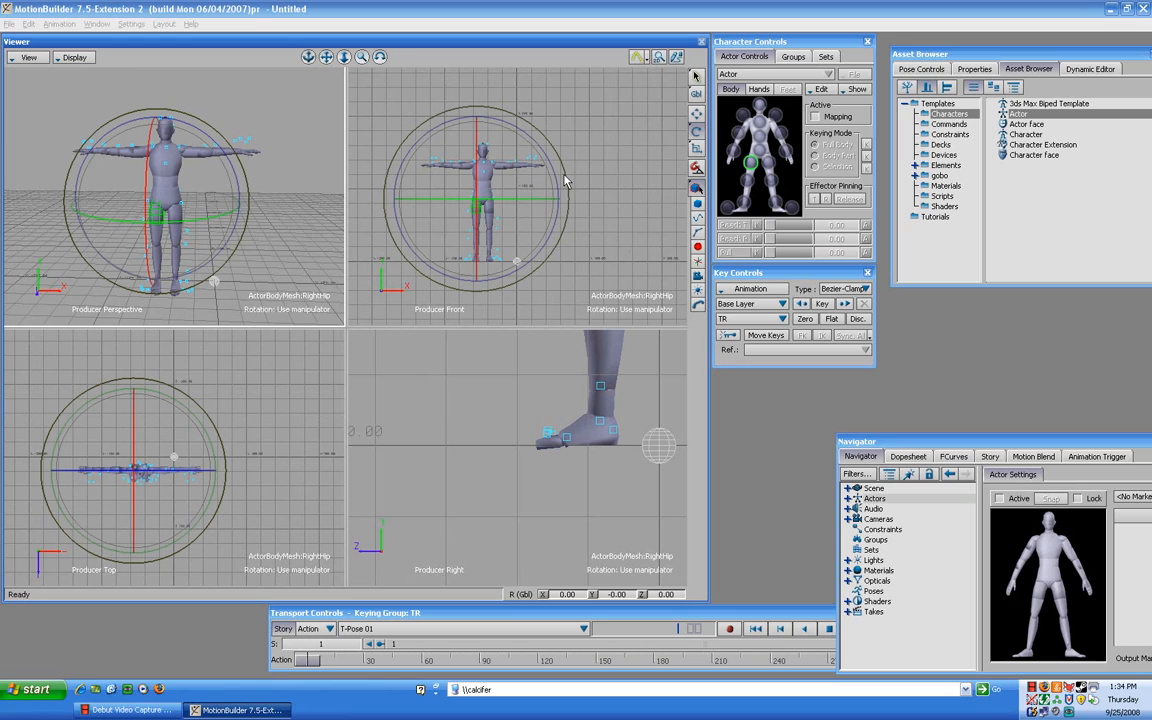
pyautogui.moveTo(565, 182); pyautogui.dragTo(568, 182)
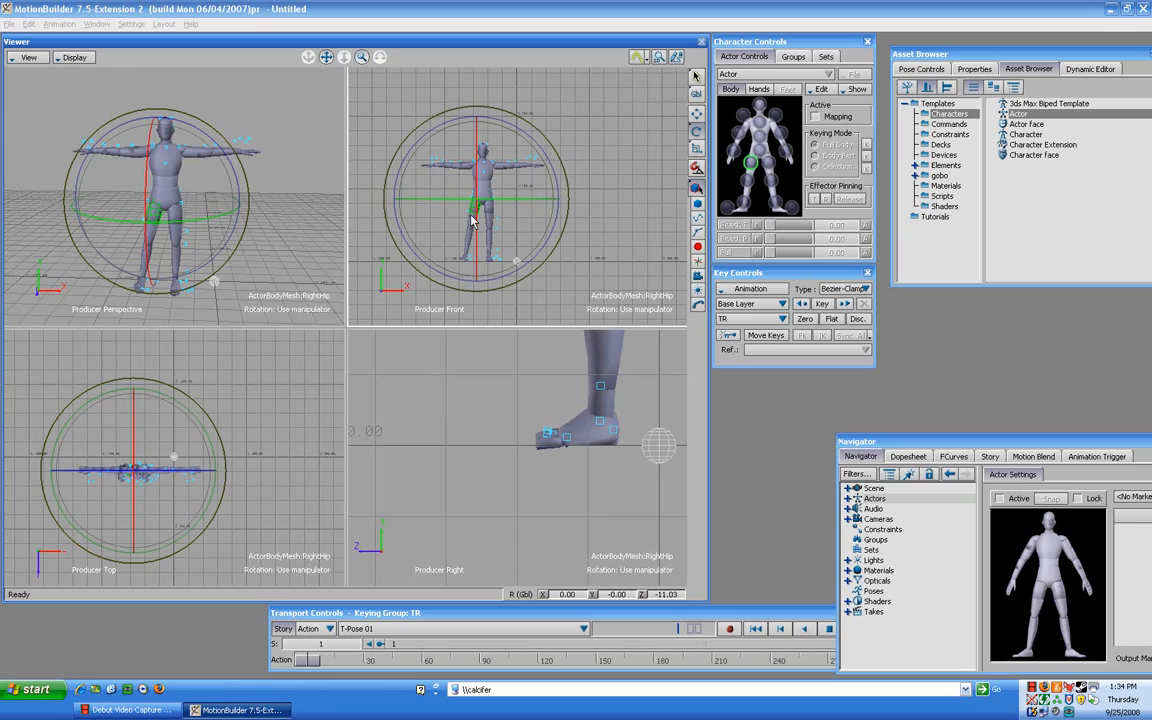
pyautogui.click(746, 182)
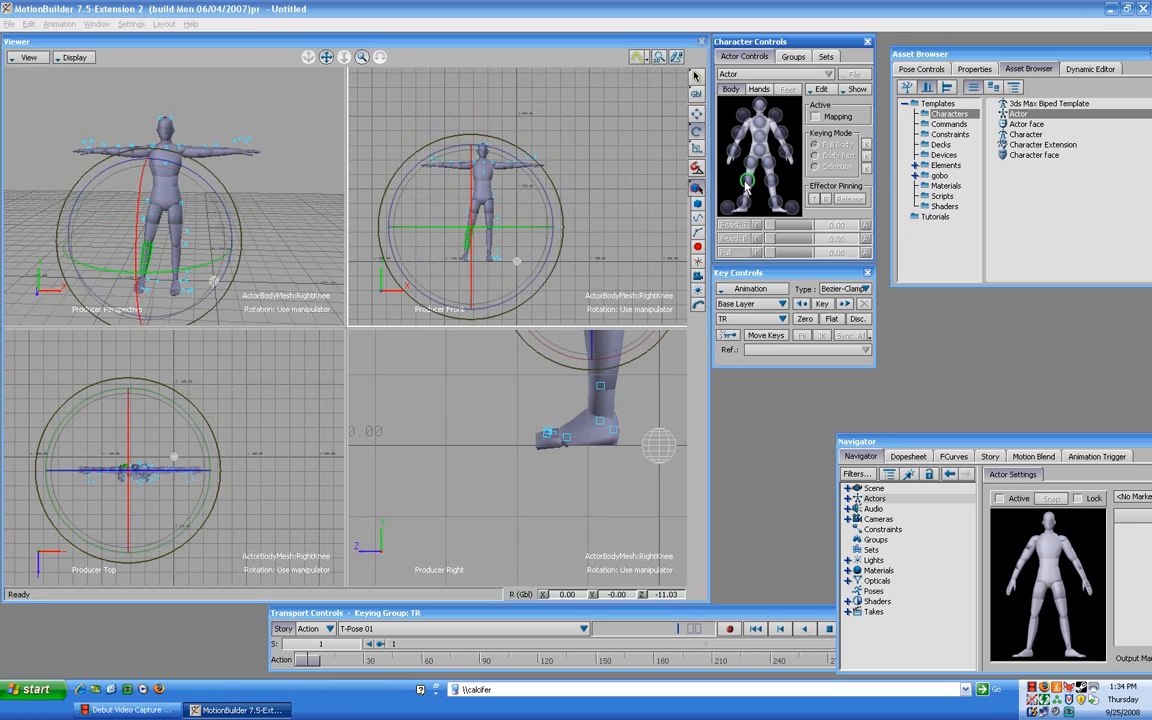
pyautogui.moveTo(562, 210); pyautogui.dragTo(559, 202)
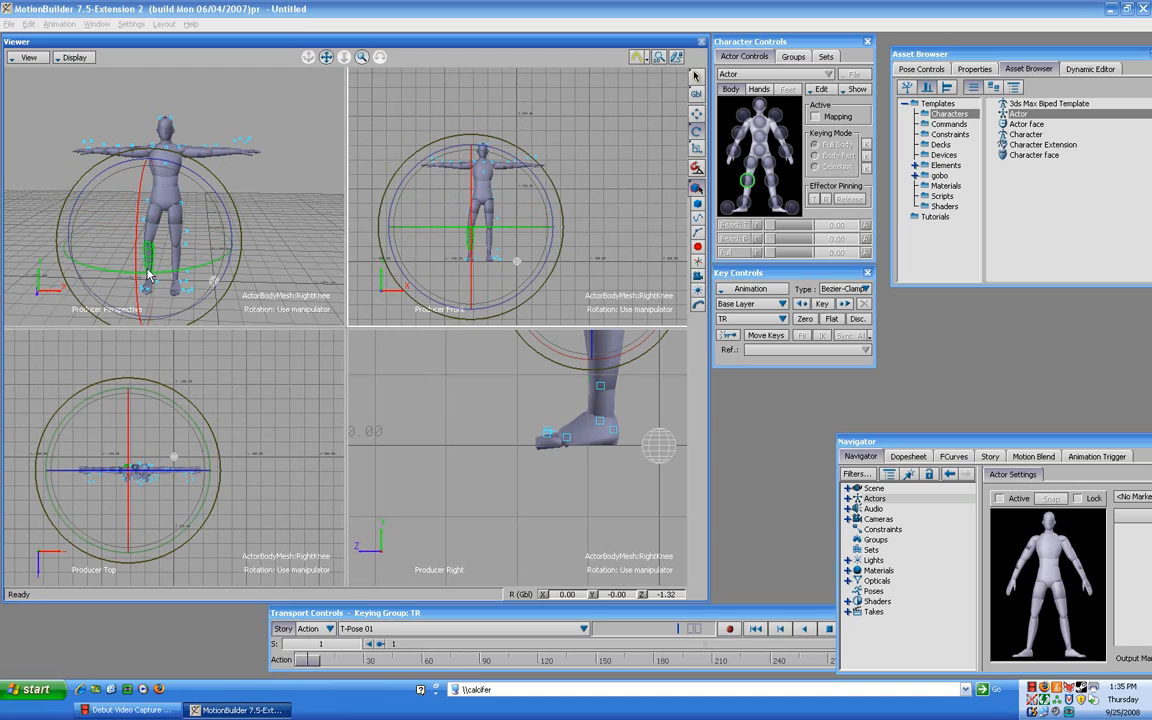